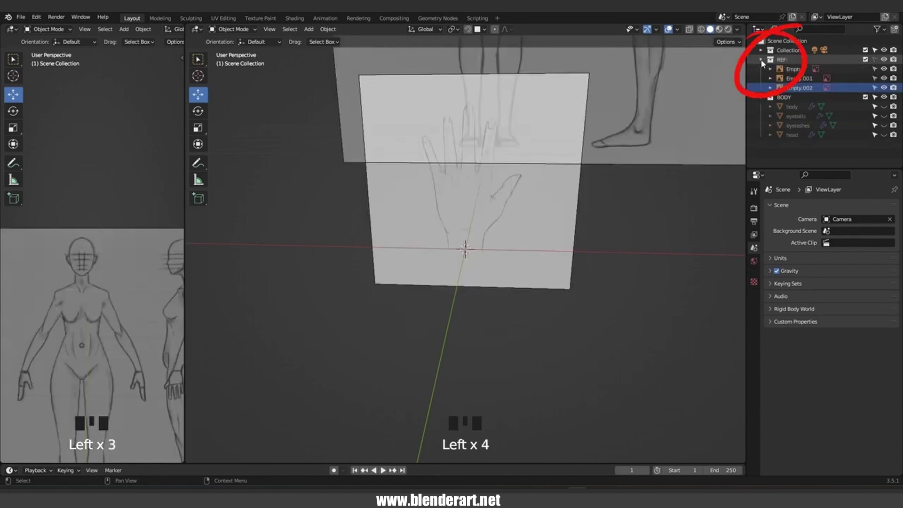
Hide the Empty.001 and Empty reference images and turn the view toward the hand sketch.
click(883, 78)
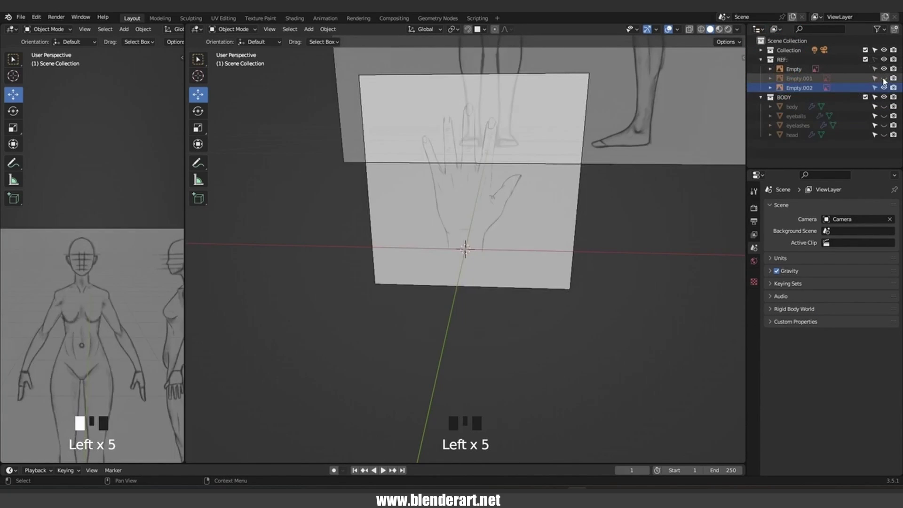
click(883, 68)
middle_drag(606, 200, 682, 179)
click(418, 148)
Center the hand sketch in front view and maximize the viewport with Ctrl+Space.
key(KP_1)
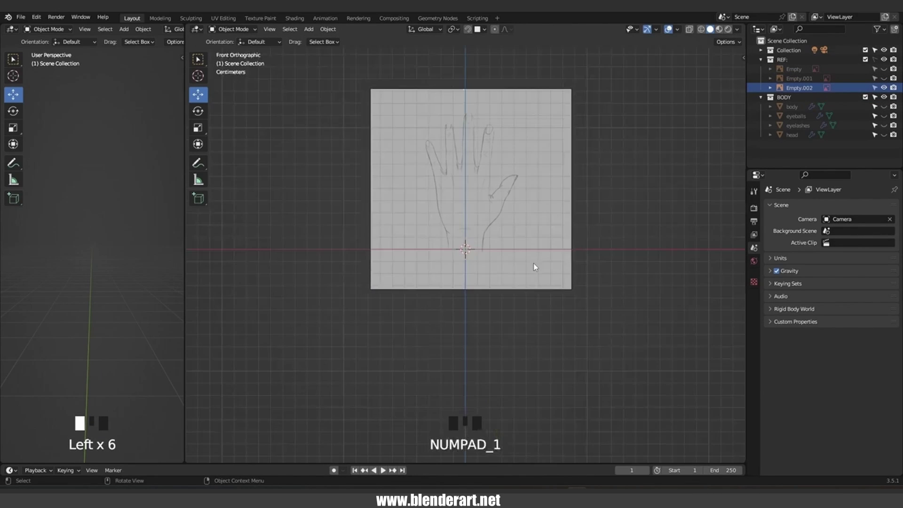
scroll(506, 170, up, 4)
shift+middle_drag(506, 171, 504, 298)
scroll(490, 270, down, 1)
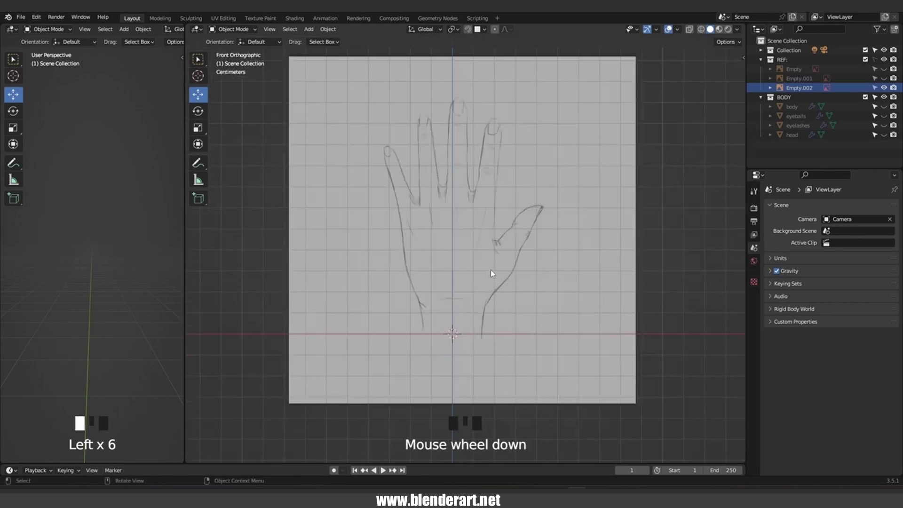
key(ctrl+space)
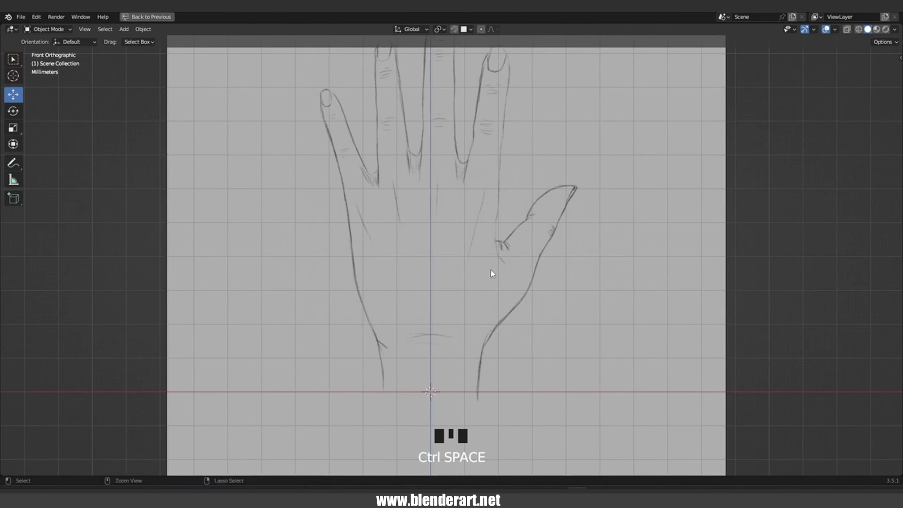
key(ctrl+space)
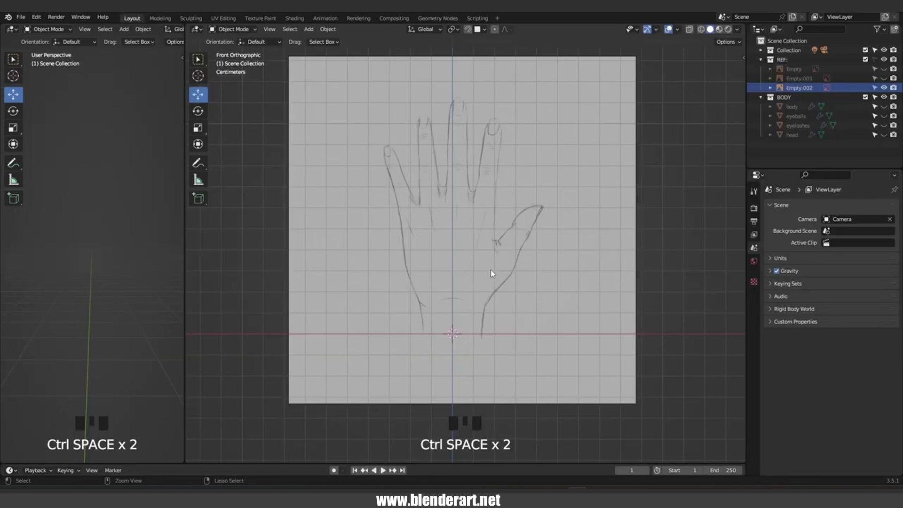
key(ctrl+alt+space)
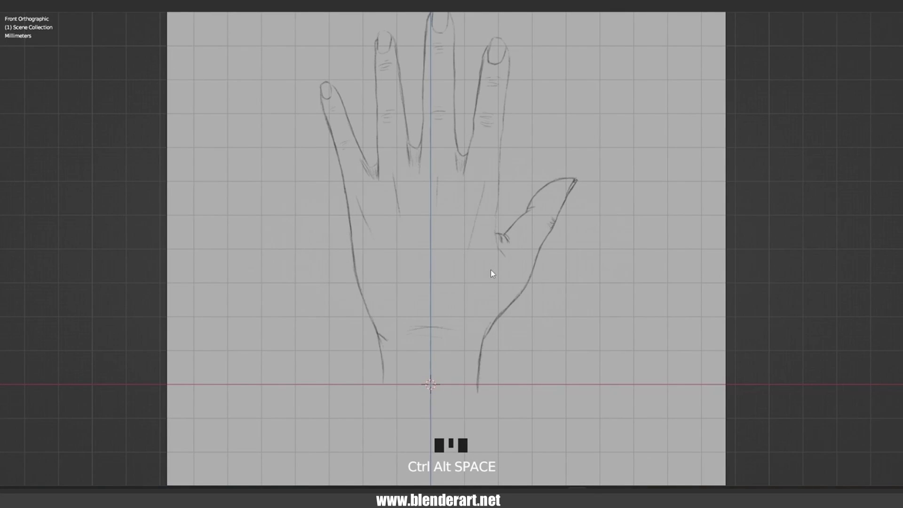
key(ctrl+alt+space)
key(ctrl+space)
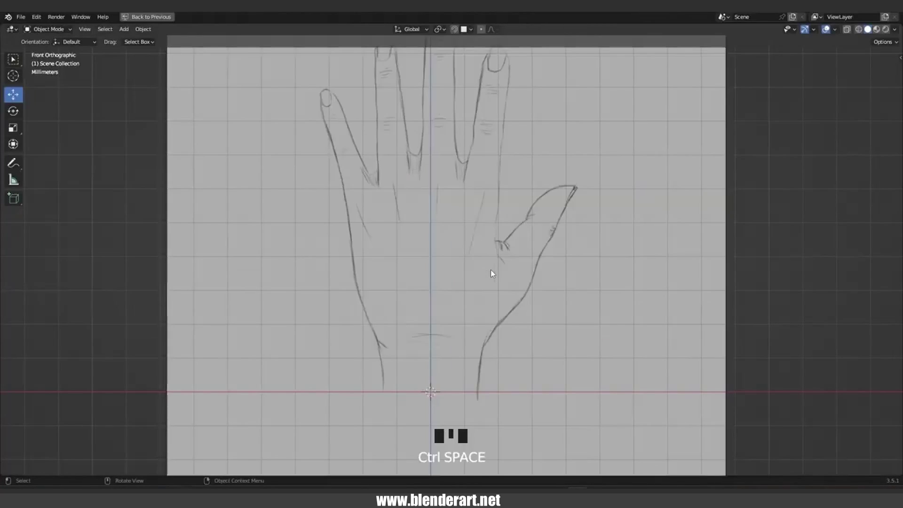
Re-frame the sketch in straight front view and bring up the Add menu.
scroll(491, 271, down, 3)
scroll(475, 260, up, 2)
shift+middle_drag(487, 235, 486, 298)
scroll(486, 299, down, 1)
key(KP_1)
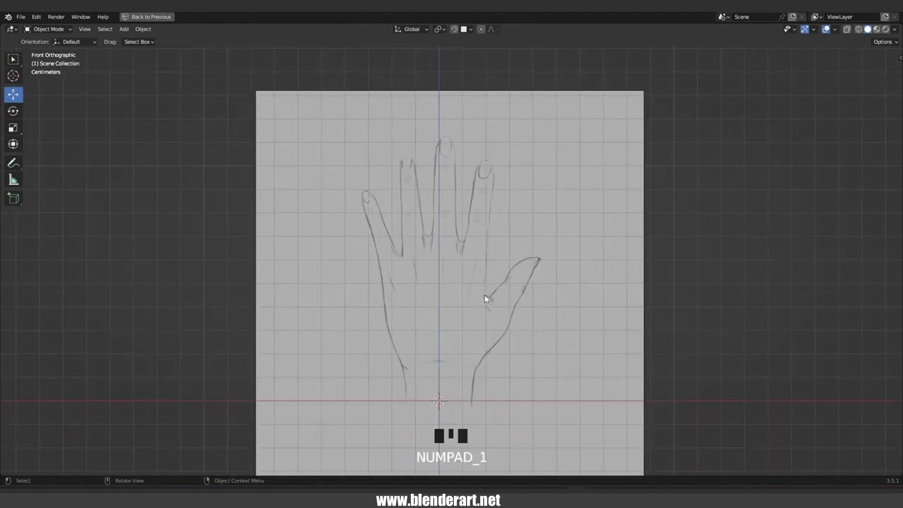
key(shift+a)
Add a cube, then scale and move it so it covers the sketched palm.
mouse_move(470, 194)
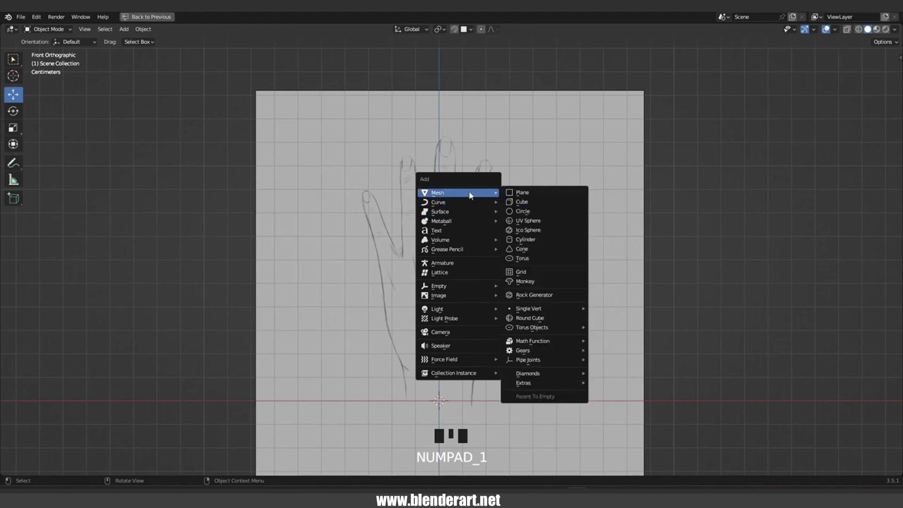
click(539, 201)
key(s)
right_click(503, 362)
key(s)
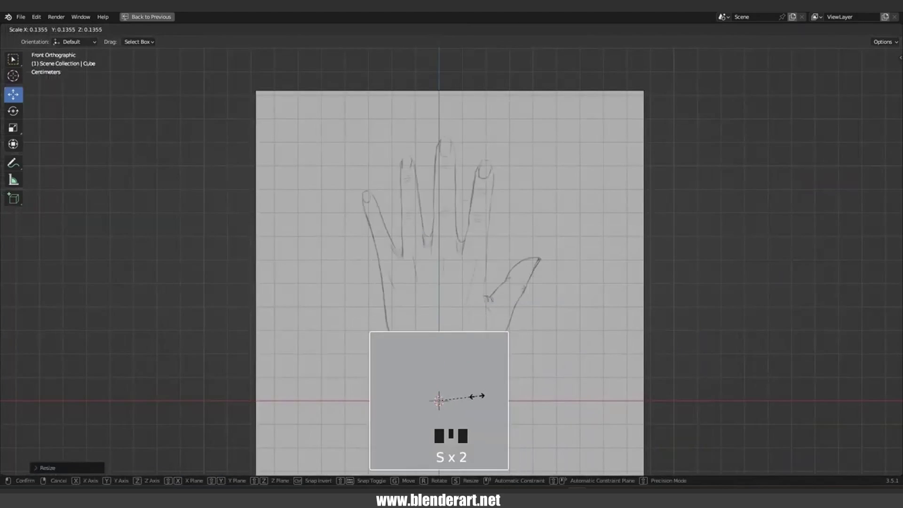
click(470, 400)
key(g)
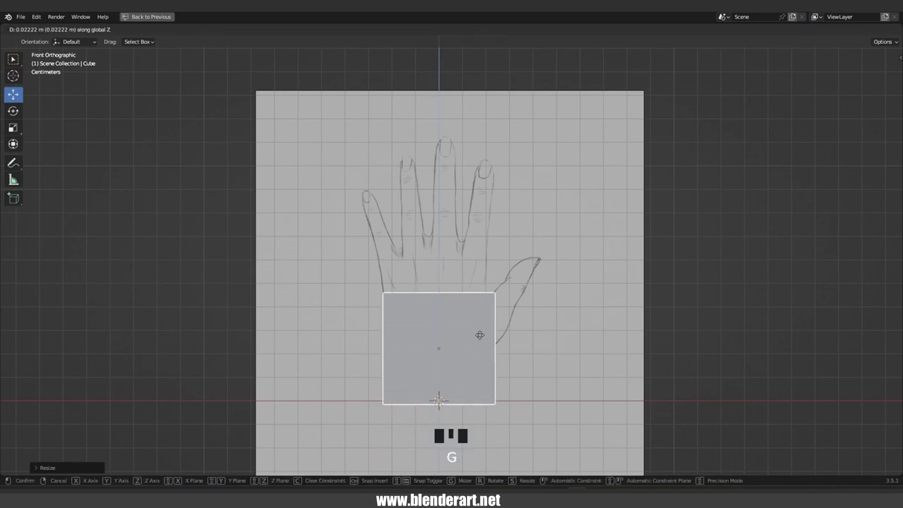
click(484, 298)
key(s)
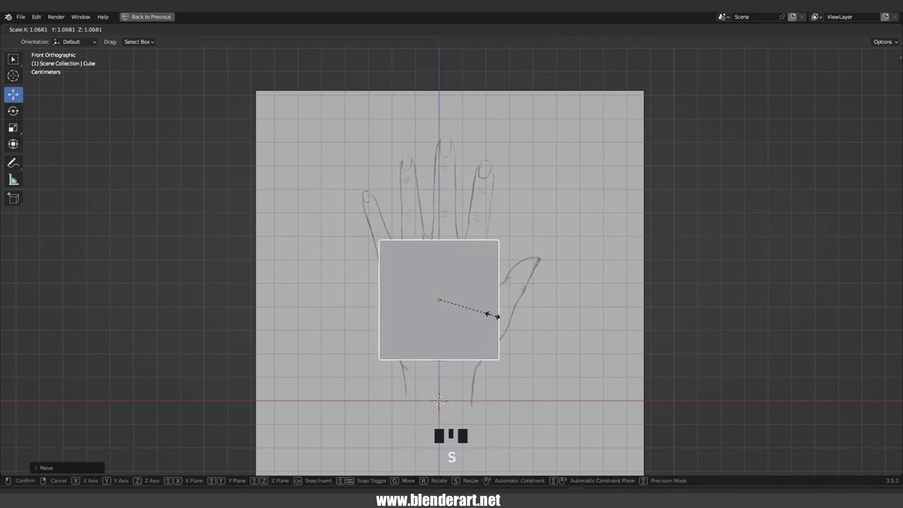
click(493, 316)
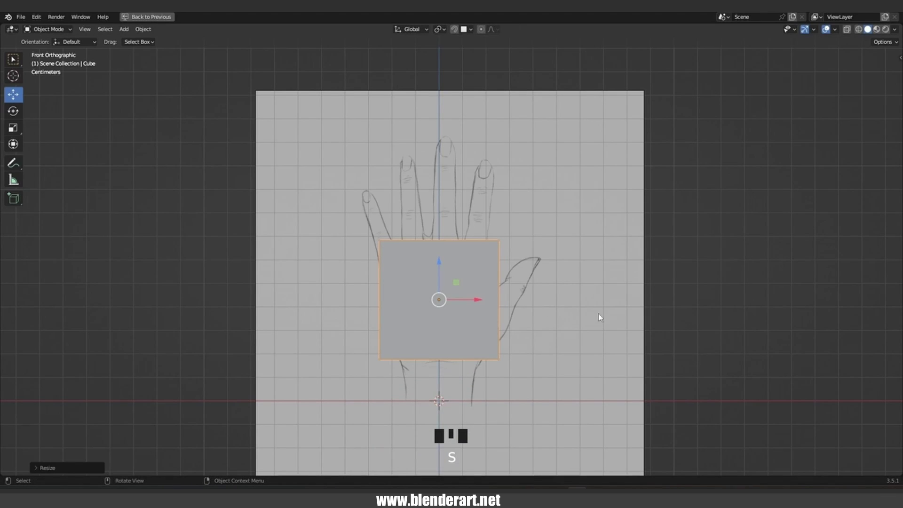
Flatten the cube along Y into a thin slab and enter Edit Mode in front view.
middle_drag(591, 315, 518, 339)
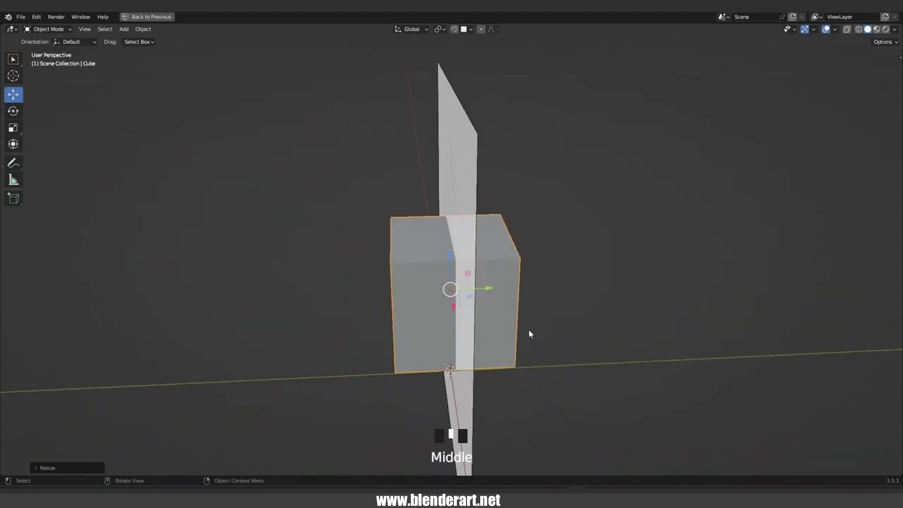
key(s)
key(y)
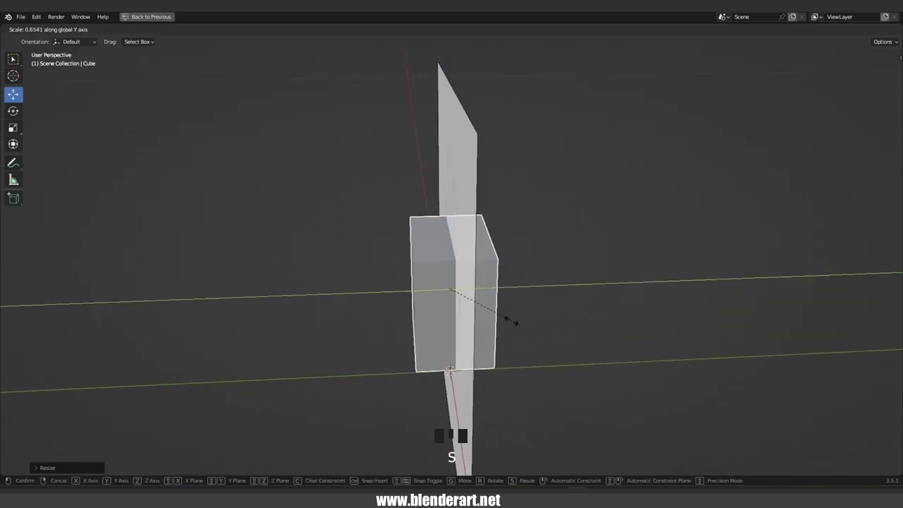
click(477, 321)
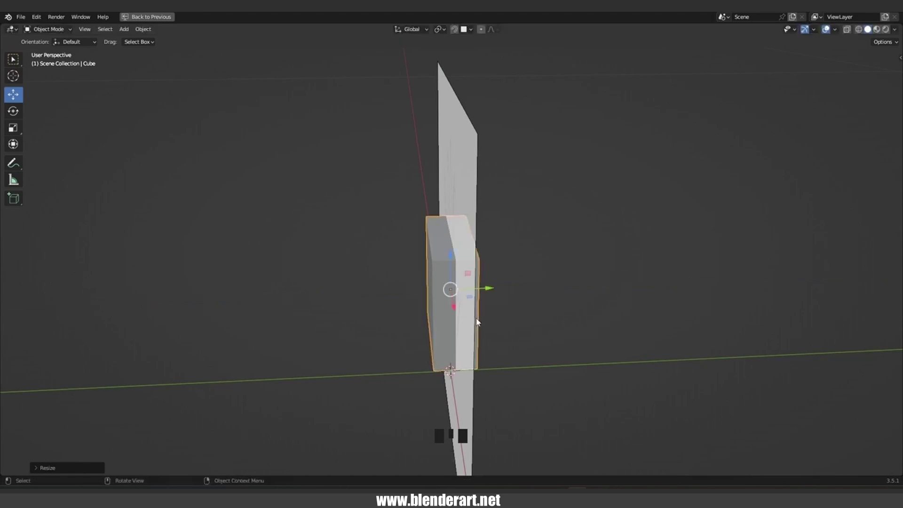
key(KP_1)
key(Tab)
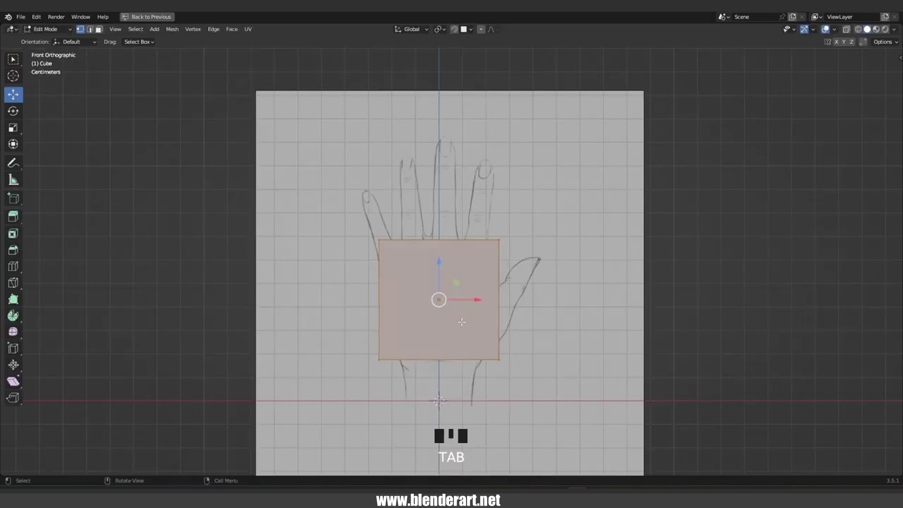
Cut three evenly spaced vertical edge loops across the palm slab.
key(ctrl+r)
scroll(454, 244, up, 1)
click(454, 244)
right_click(504, 241)
key(ctrl+z)
key(ctrl+r)
scroll(445, 251, up, 2)
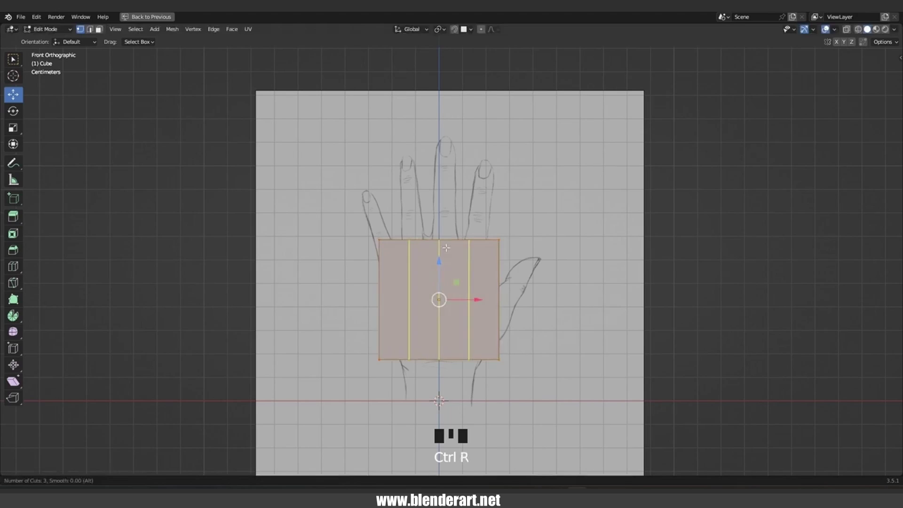
click(446, 247)
right_click(446, 248)
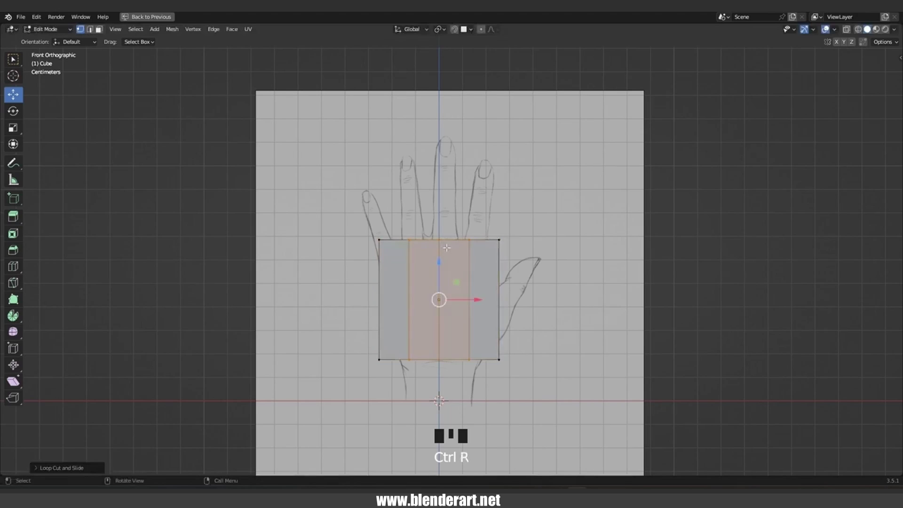
Add two horizontal edge loops and turn on X-ray view.
key(ctrl+r)
scroll(500, 289, up, 1)
click(500, 289)
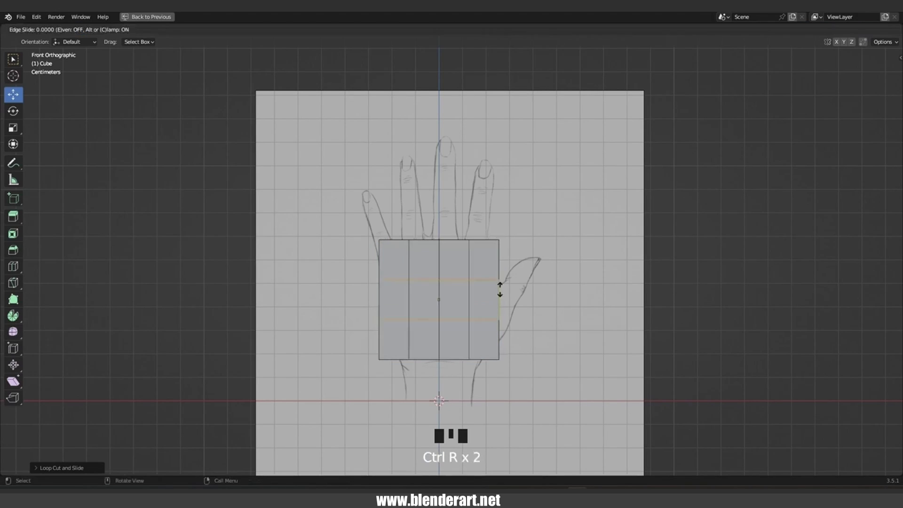
click(498, 295)
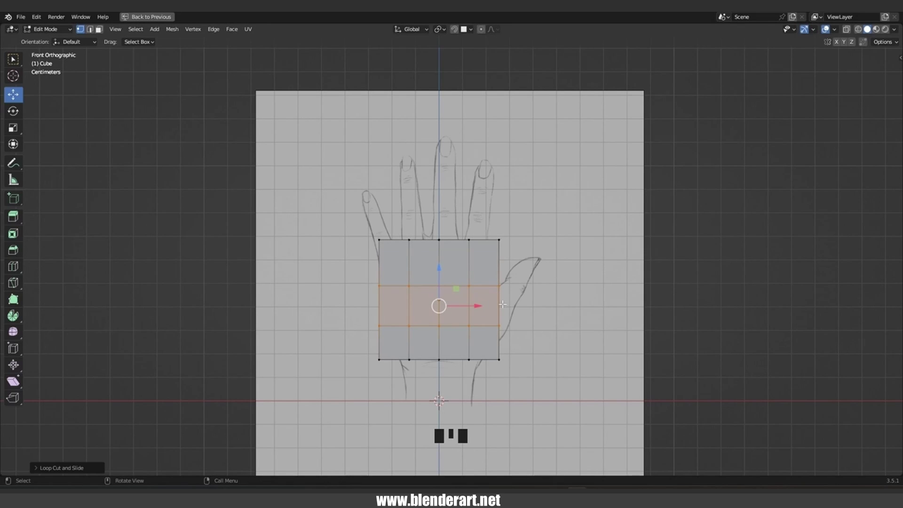
key(alt+z)
scroll(530, 255, up, 3)
shift+middle_drag(530, 255, 533, 246)
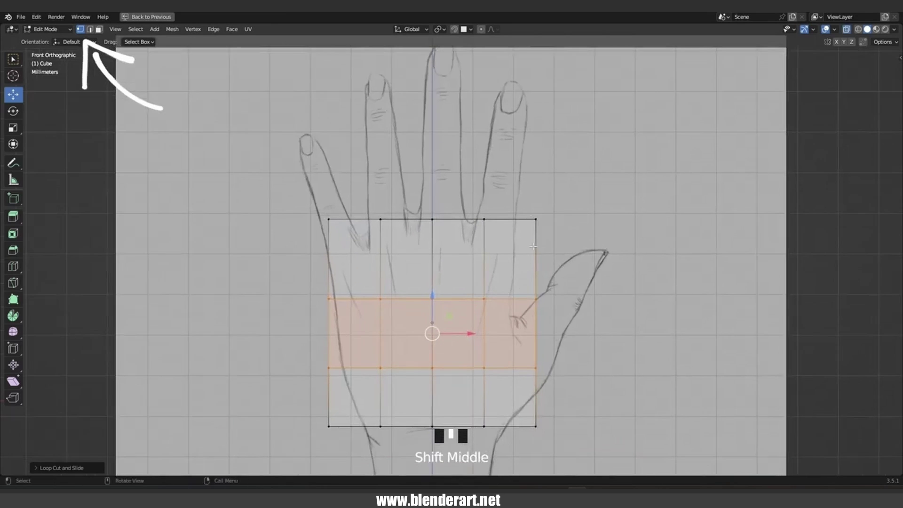
Move the five top-edge vertices down onto the sketched knuckle line.
click(536, 219)
key(g)
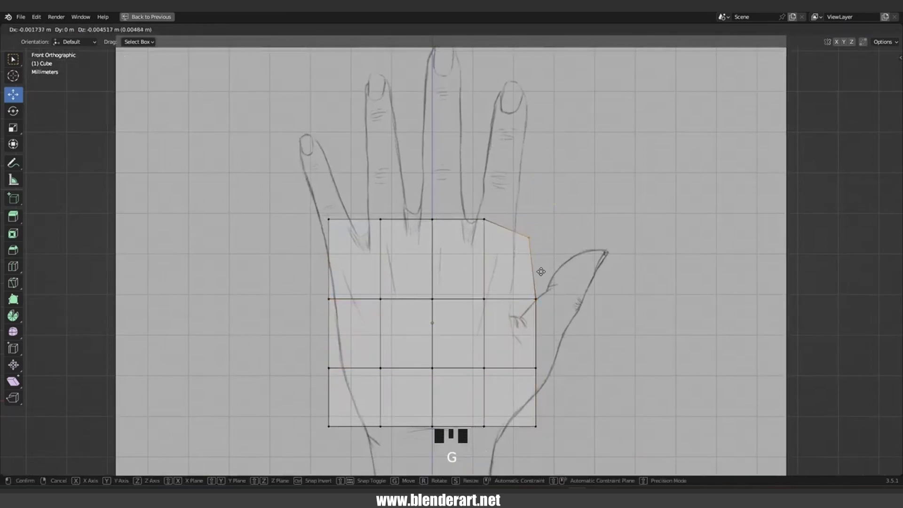
click(526, 277)
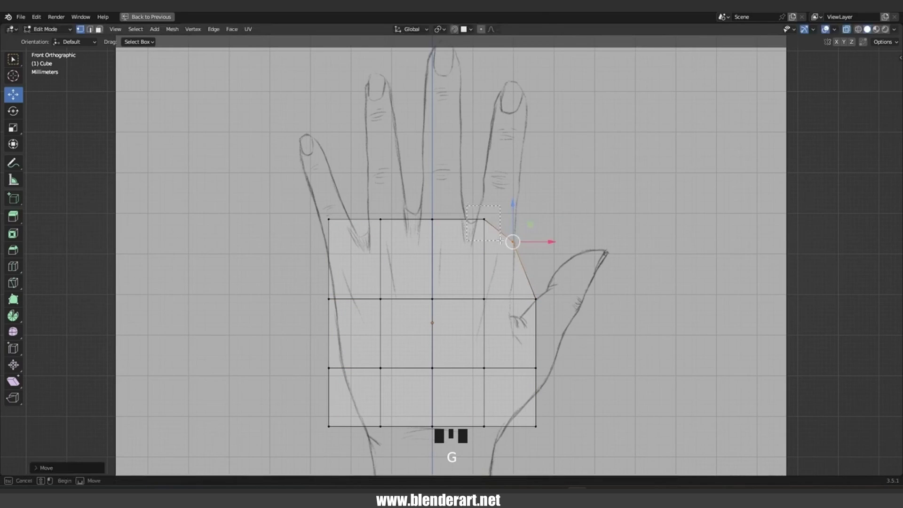
click(484, 219)
key(g)
click(477, 260)
click(432, 219)
key(g)
click(430, 246)
click(381, 219)
key(g)
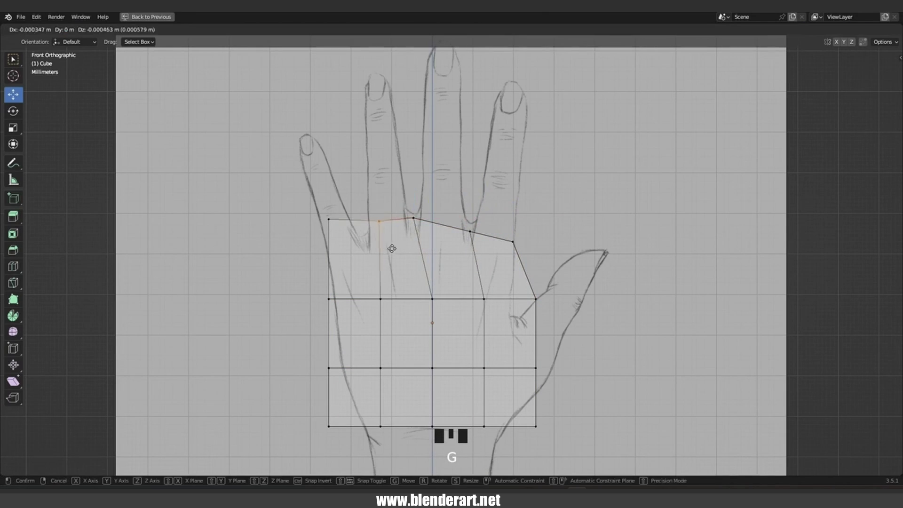
click(379, 261)
click(329, 219)
key(g)
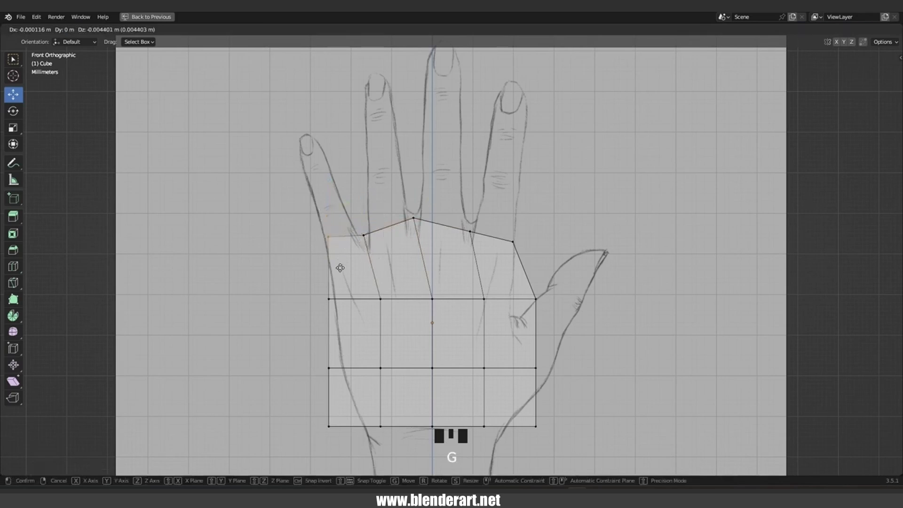
click(331, 263)
Pull the left-edge and lower-left vertices inward onto the hand outline.
drag(314, 290, 349, 330)
key(g)
click(359, 332)
drag(319, 356, 357, 448)
key(g)
click(373, 442)
key(g)
key(g)
click(388, 414)
click(380, 368)
key(g)
click(393, 371)
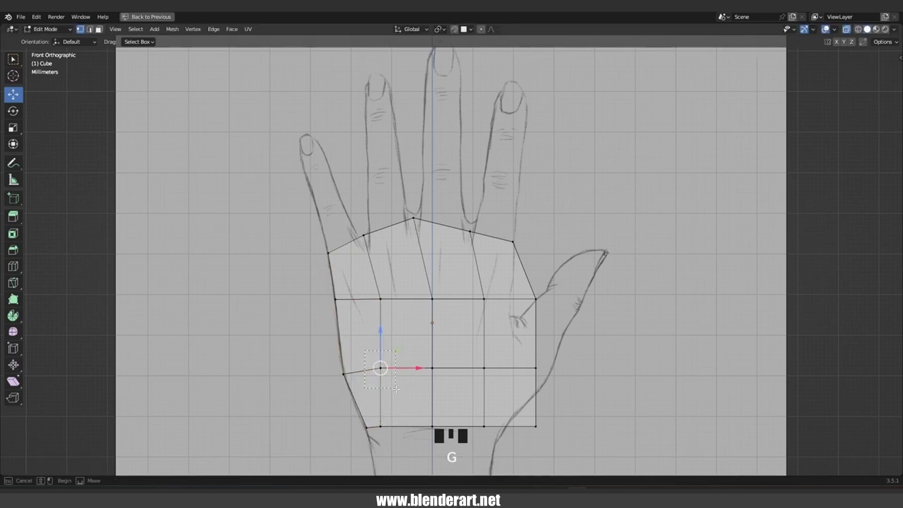
Move the bottom-row vertices onto the sketched wrist line.
click(380, 426)
key(g)
click(412, 450)
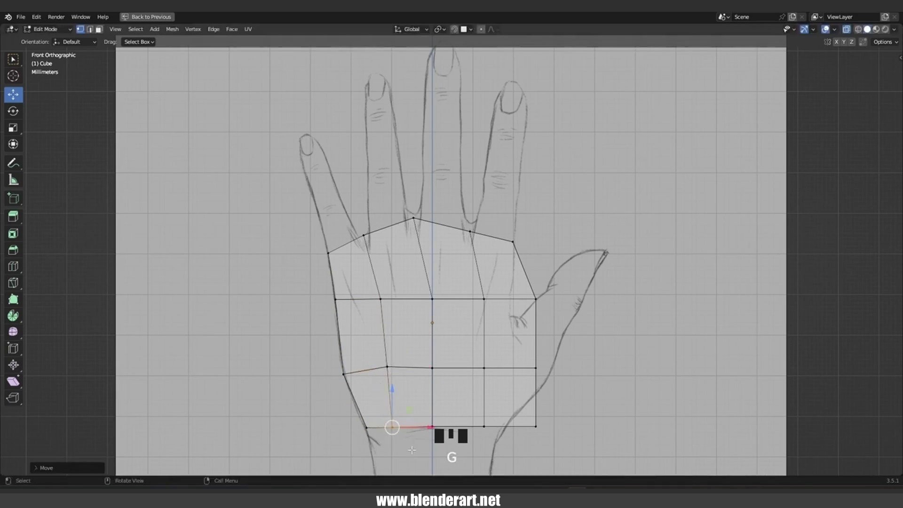
click(534, 426)
key(g)
click(500, 429)
click(485, 427)
key(g)
click(480, 436)
Align the right-edge and thumb-side vertices with the hand outline.
click(535, 367)
key(g)
click(549, 411)
click(527, 290)
key(g)
click(514, 315)
key(g)
click(514, 309)
Nudge the centre column vertices, then check the shaped palm in Object Mode.
drag(416, 277, 454, 409)
key(g)
click(409, 310)
click(446, 317)
key(g)
click(441, 316)
click(424, 234)
key(g)
click(428, 236)
key(Tab)
scroll(496, 268, down, 5)
middle_drag(496, 268, 467, 330)
key(Tab)
Switch to face select, turn off X-ray, and select the four top knuckle faces.
scroll(464, 226, up, 2)
key(3)
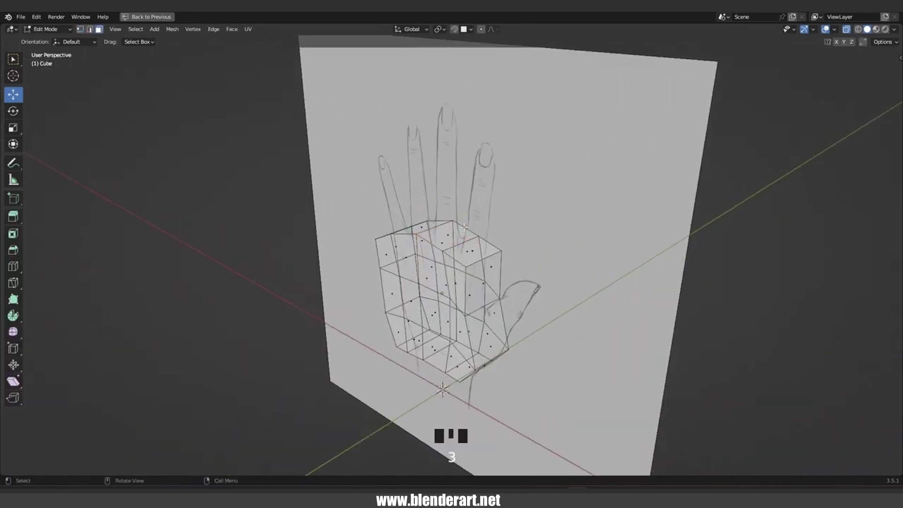
key(alt+z)
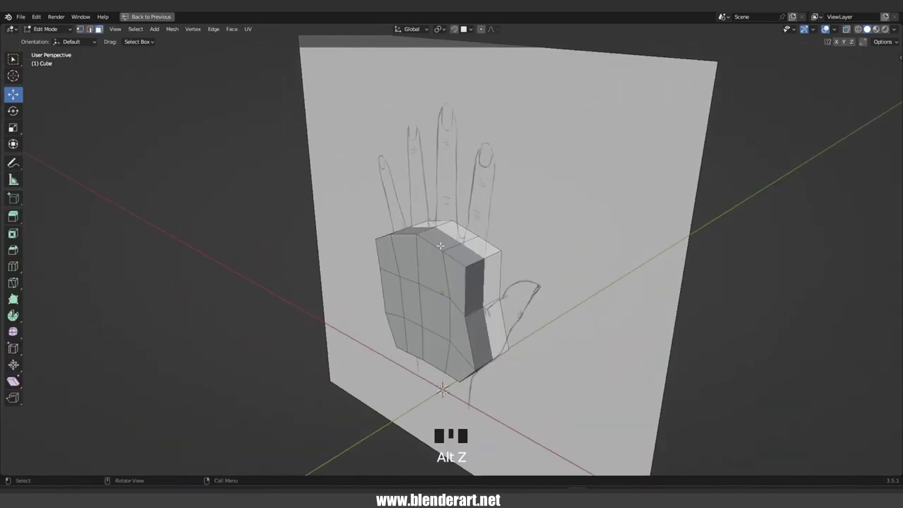
middle_drag(437, 242, 412, 248)
click(379, 244)
shift+click(398, 236)
shift+click(435, 241)
shift+click(476, 247)
middle_drag(476, 247, 469, 282)
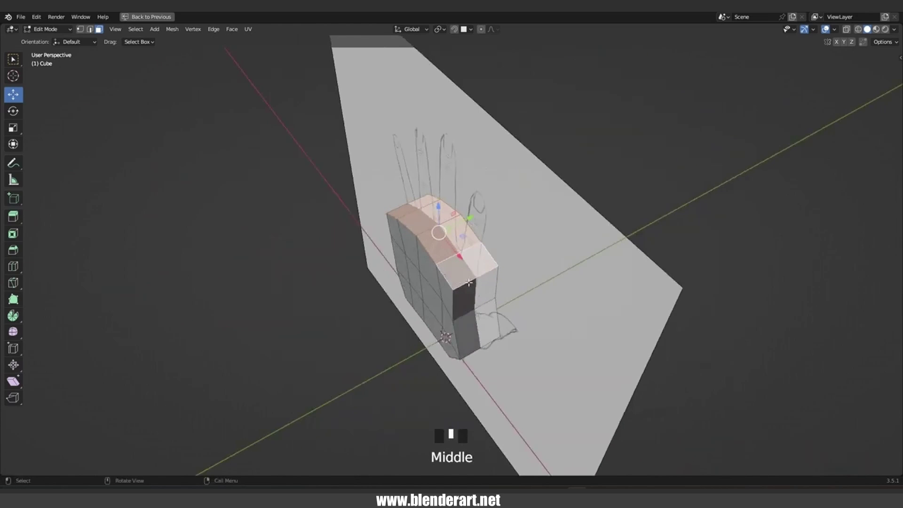
Scale the selected top faces thinner along Y and orbit back to the front.
key(s)
key(y)
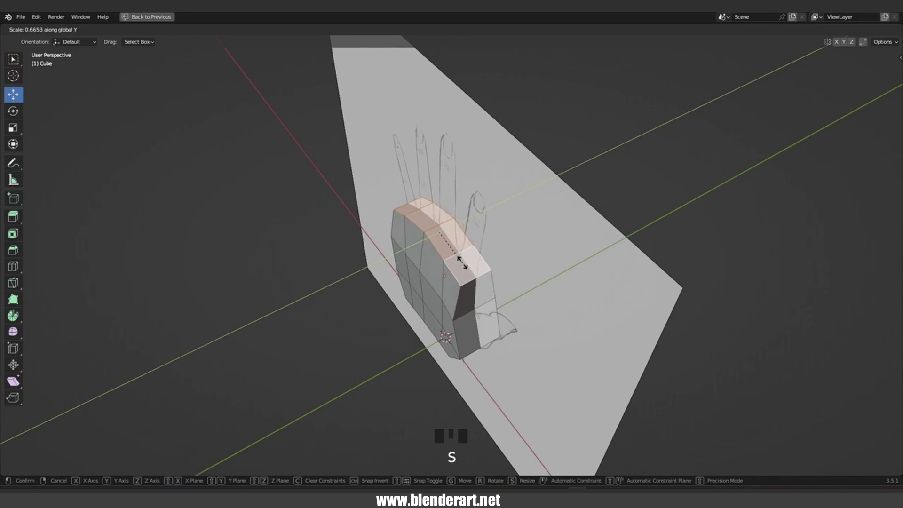
click(463, 257)
scroll(463, 258, up, 3)
middle_drag(464, 258, 488, 270)
Inset the four top faces, with Individual enabled so each face gets its own inset.
key(i)
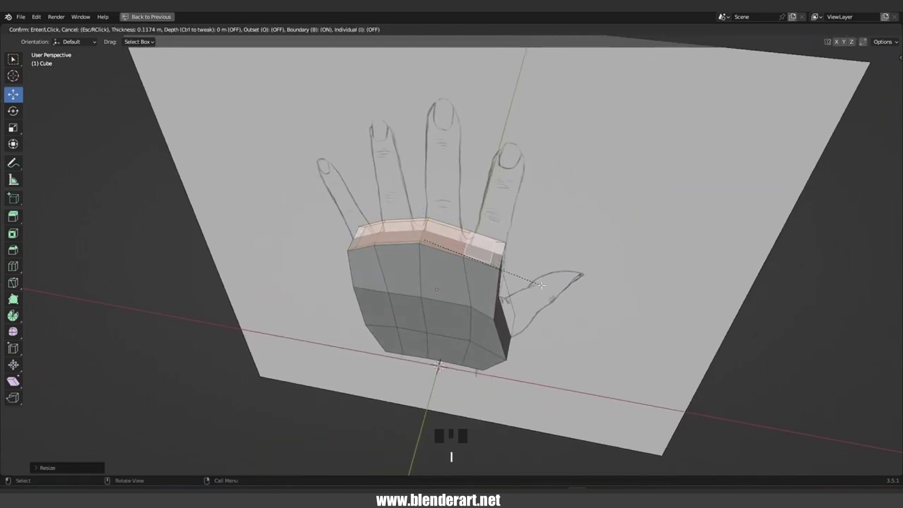
click(468, 264)
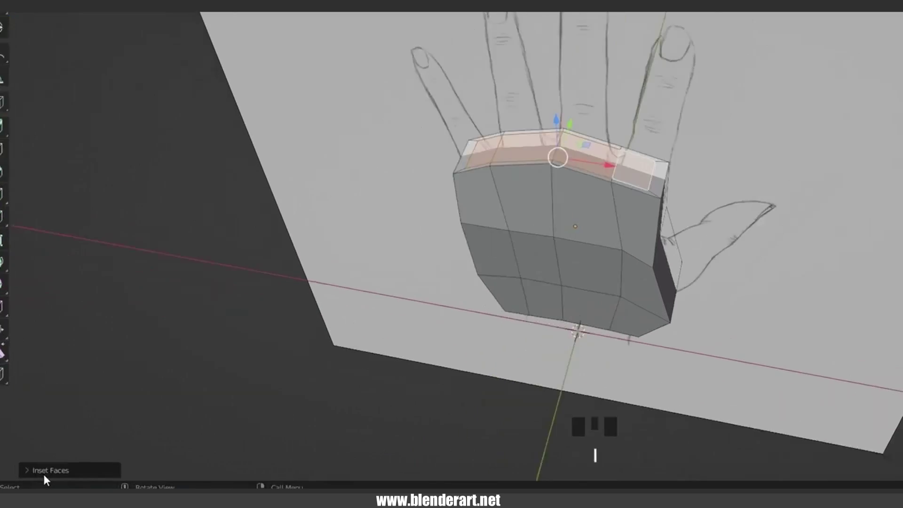
click(56, 468)
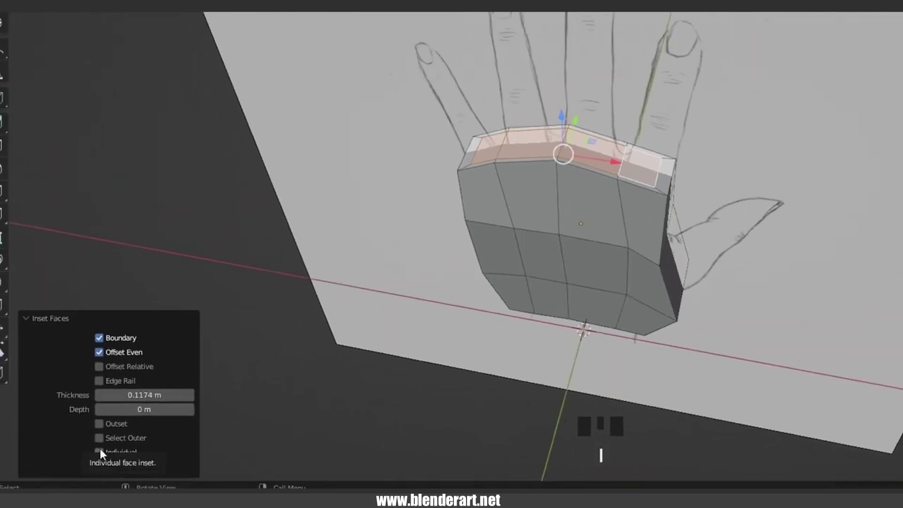
click(100, 452)
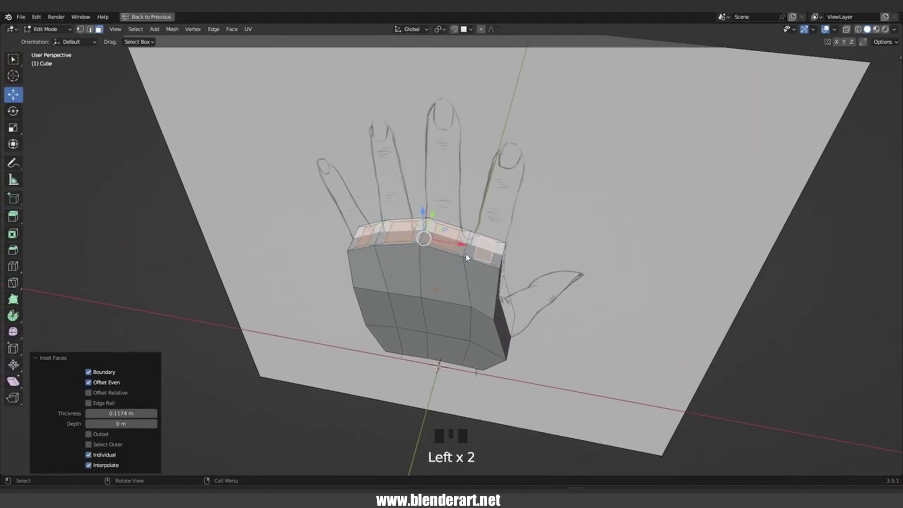
In top view, squash the inset faces along Y to 0.571.
scroll(468, 254, up, 2)
middle_drag(469, 252, 501, 284)
key(KP_7)
scroll(474, 246, up, 2)
shift+middle_drag(457, 250, 504, 256)
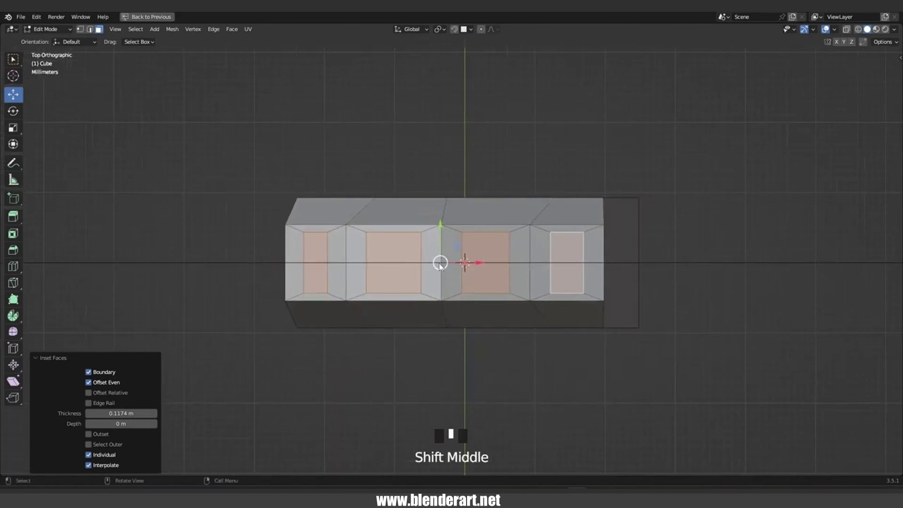
key(s)
key(y)
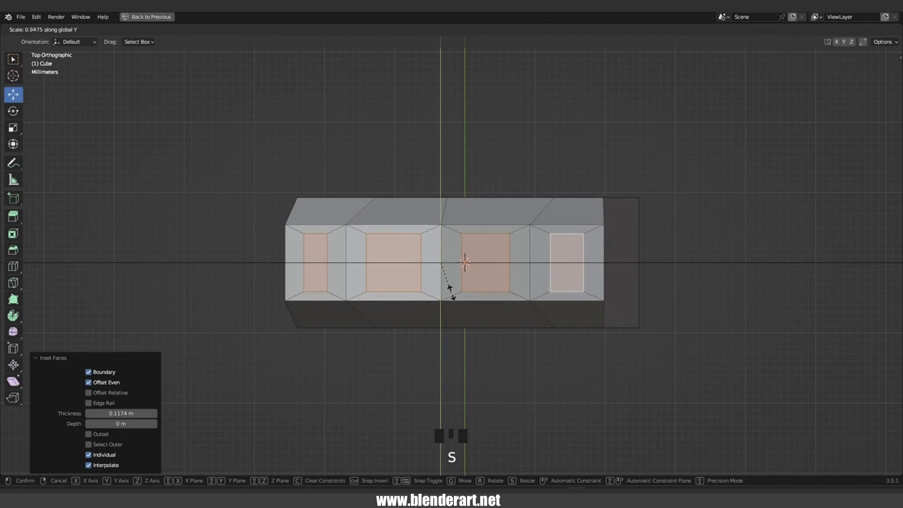
click(450, 278)
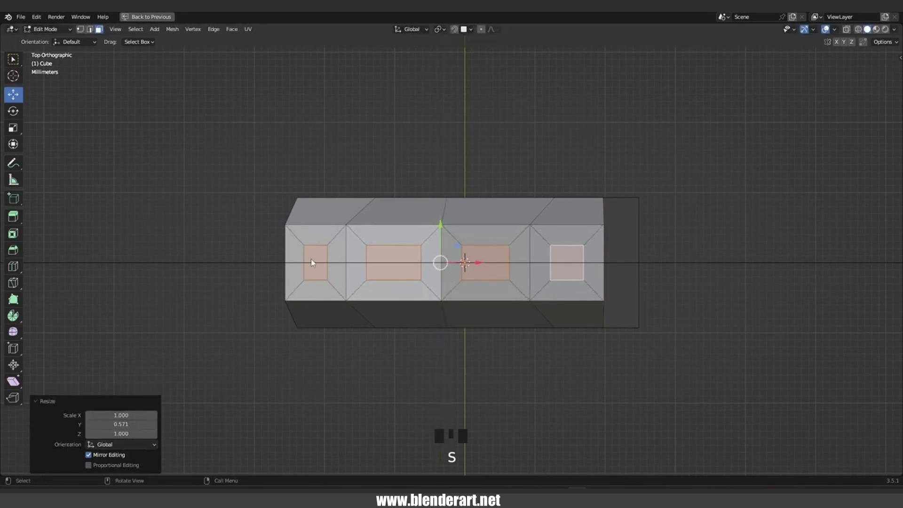
In vertex mode, reshape the first inset square by moving its four corner vertices.
key(1)
click(328, 257)
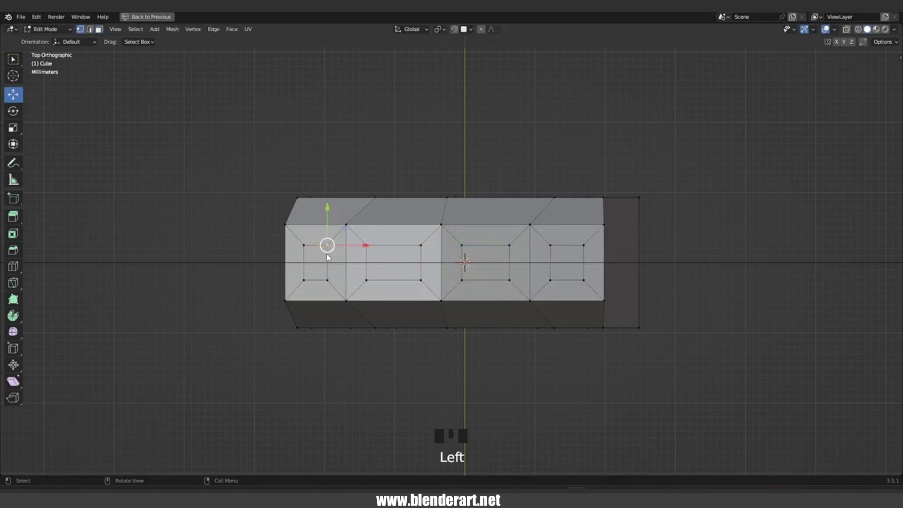
key(g)
click(338, 269)
click(304, 245)
key(g)
click(298, 239)
click(303, 281)
key(g)
click(297, 287)
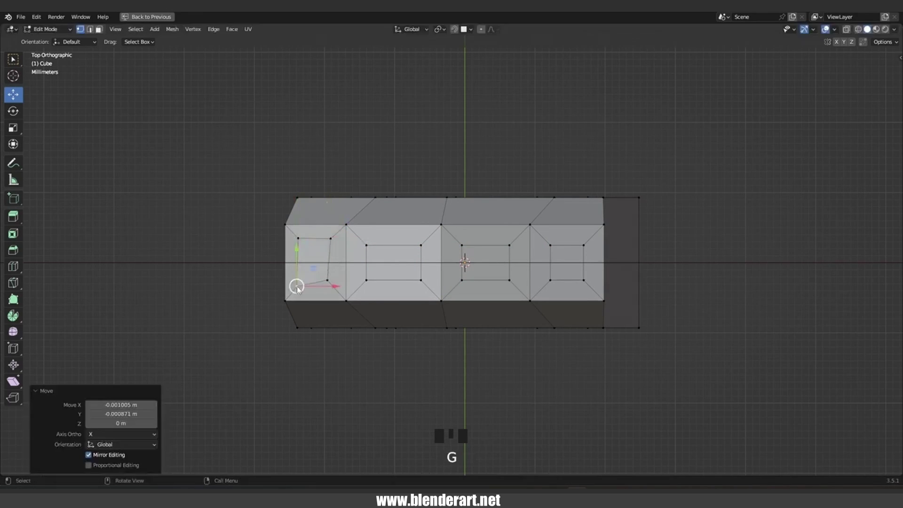
click(327, 282)
key(g)
click(335, 282)
key(g)
right_click(341, 256)
Move the second inset square's corner vertices to make it a wider, even rectangle.
click(366, 245)
key(g)
click(362, 237)
click(367, 280)
key(g)
click(365, 283)
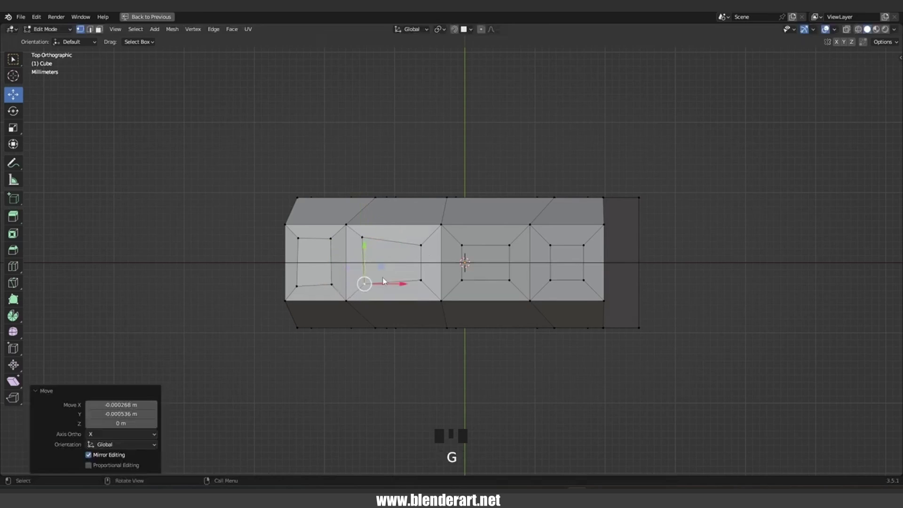
click(422, 245)
key(g)
click(422, 236)
click(364, 239)
key(g)
click(370, 241)
click(367, 283)
key(g)
click(370, 288)
click(418, 282)
key(g)
click(417, 284)
click(420, 238)
key(g)
click(419, 285)
click(418, 284)
key(g)
click(426, 280)
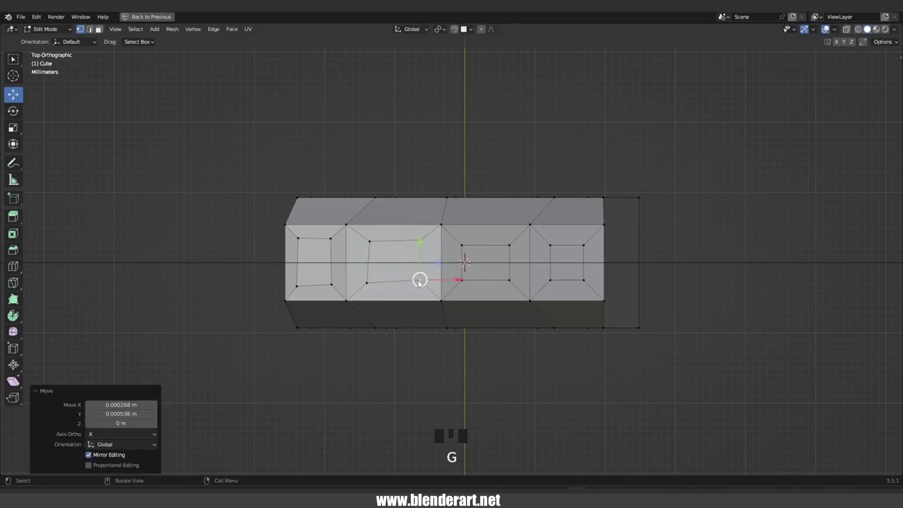
Reposition the third inset square's top-left and top-right corners.
click(462, 242)
key(g)
click(489, 248)
click(509, 245)
key(g)
click(510, 244)
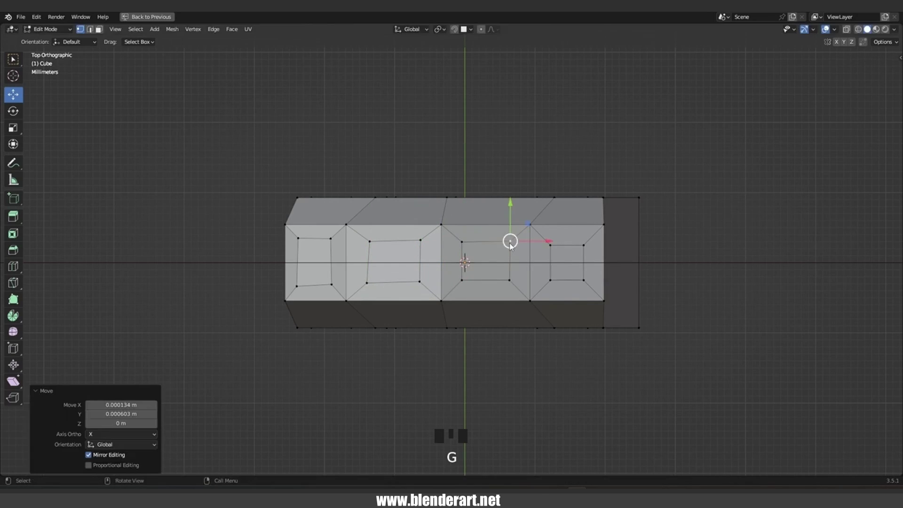
Shift the fourth square's left corners leftward and adjust its top-right corner.
click(550, 245)
key(g)
click(548, 245)
click(551, 280)
key(g)
click(545, 279)
click(583, 245)
key(g)
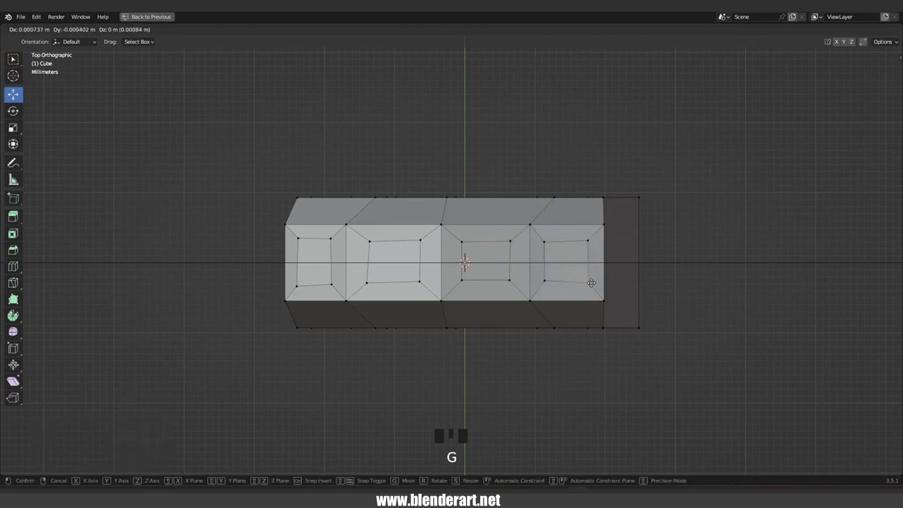
click(592, 282)
middle_drag(510, 282, 497, 257)
In face mode, select the top faces and raise them slightly along Z.
key(3)
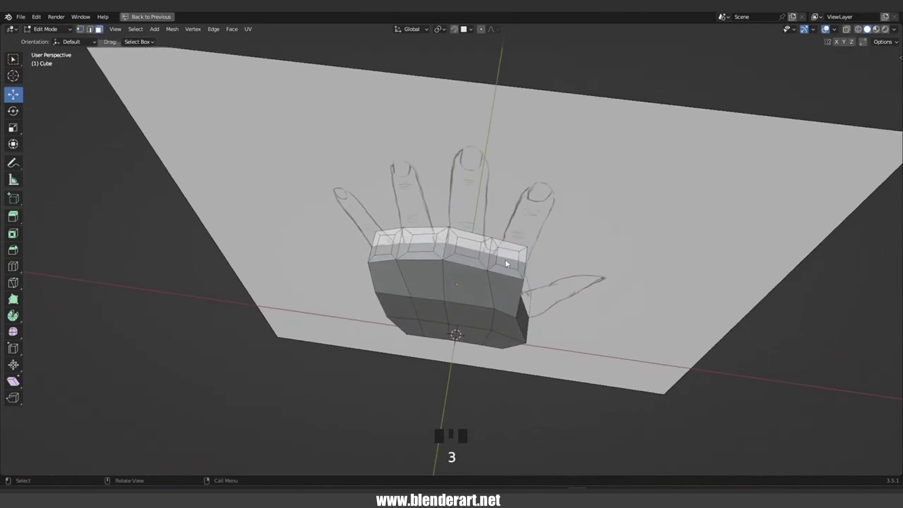
shift+click(482, 250)
shift+click(452, 247)
shift+click(422, 244)
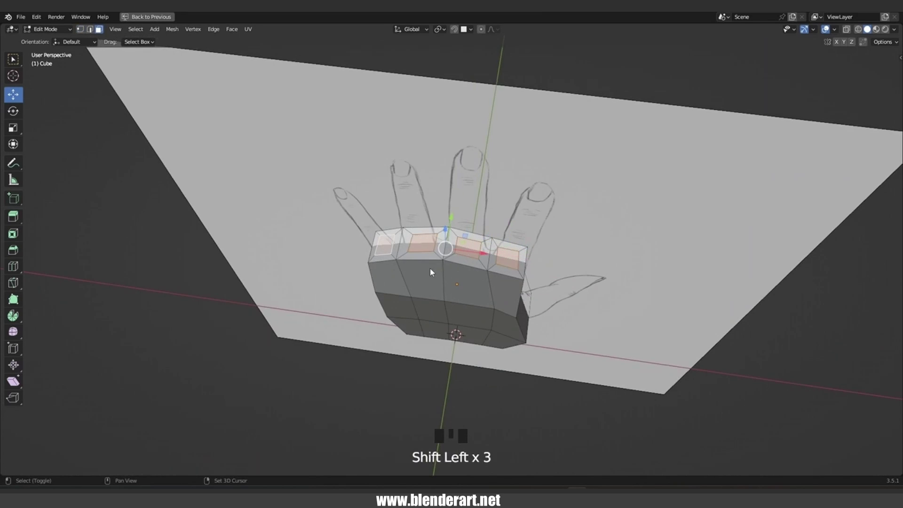
middle_drag(421, 244, 455, 233)
drag(447, 205, 450, 203)
In front view, enlarge the selected top faces with a scale.
key(KP_1)
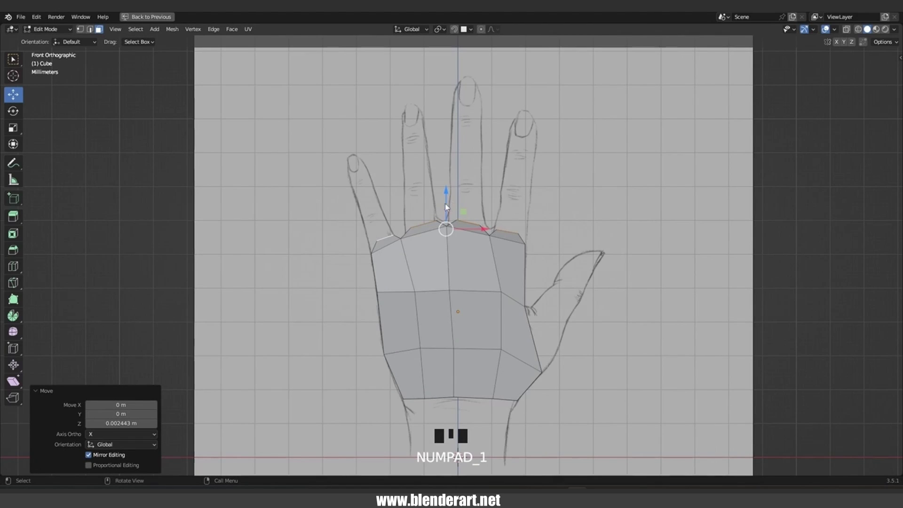
scroll(500, 226, up, 3)
key(s)
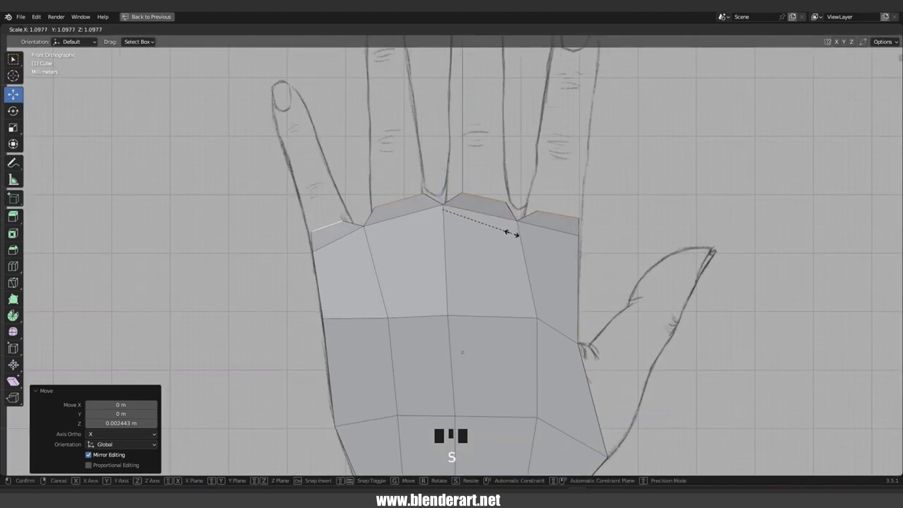
click(509, 234)
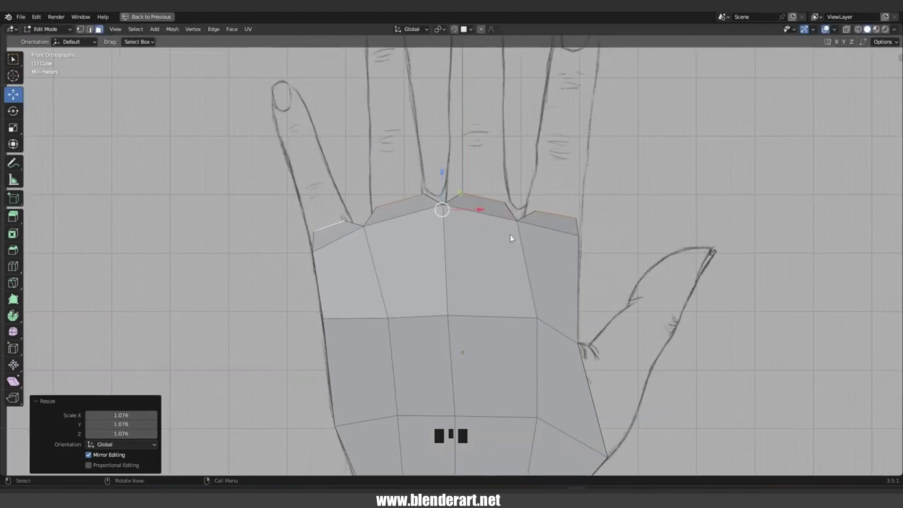
Scale each face about Individual Origins to 1.026 and turn on X-ray.
click(440, 29)
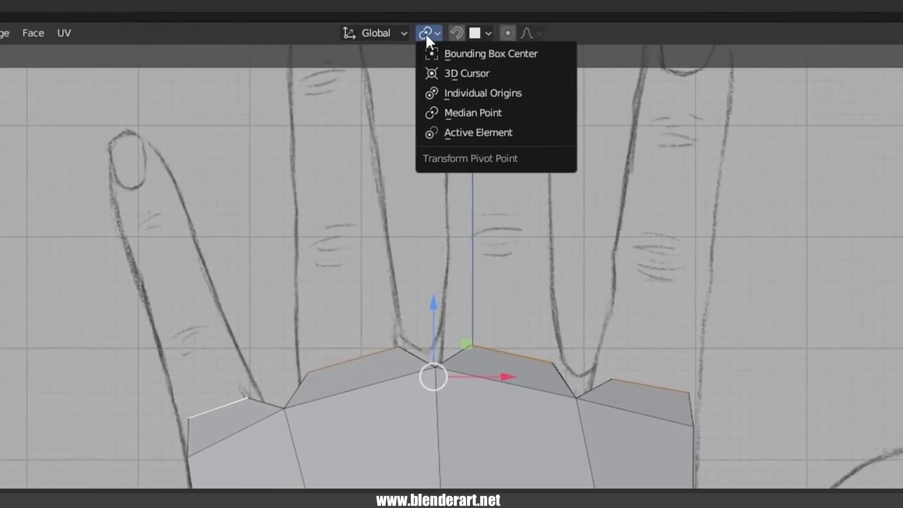
click(480, 98)
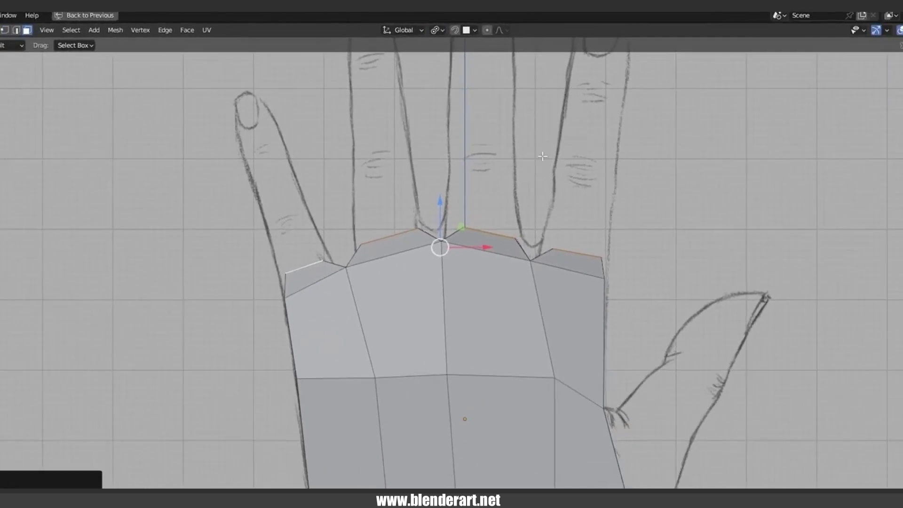
key(s)
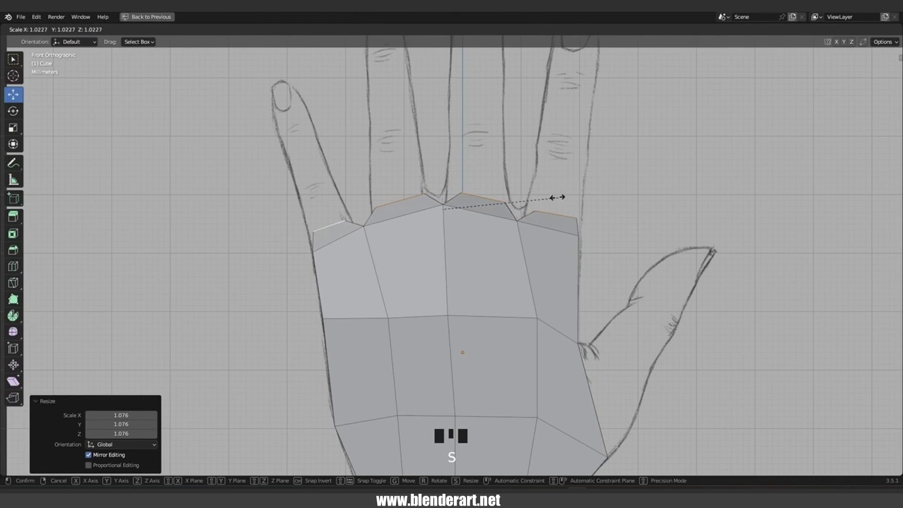
click(578, 214)
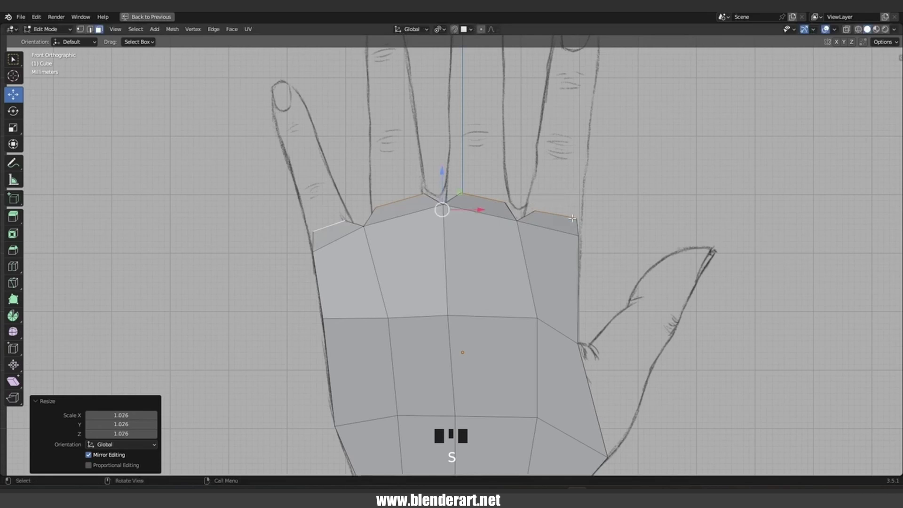
key(alt+z)
In vertex mode, move the right-hand top-edge vertices onto the sketch's knuckle line.
key(1)
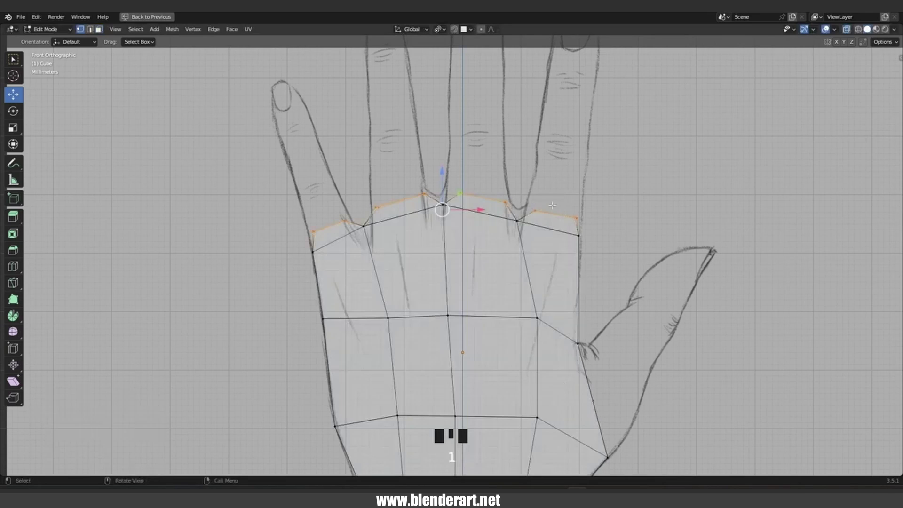
click(557, 220)
key(g)
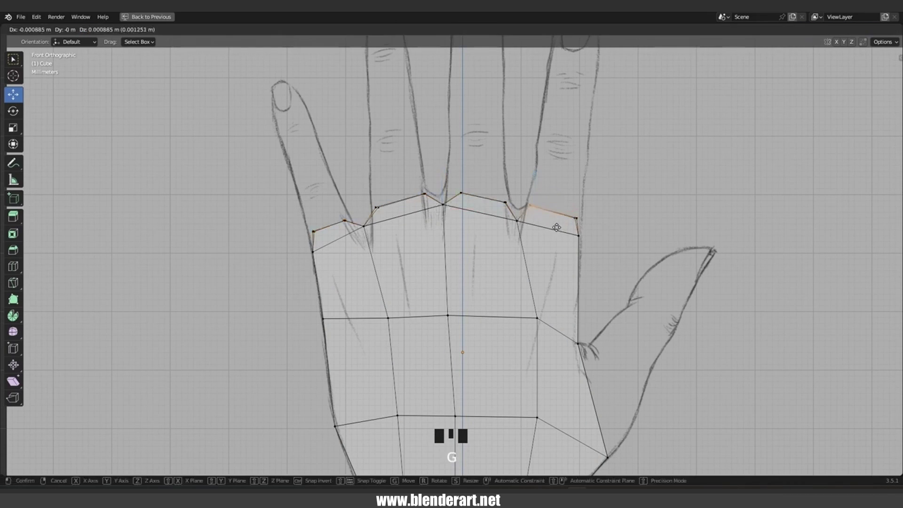
click(555, 227)
click(576, 218)
key(g)
click(579, 218)
click(505, 202)
key(g)
click(515, 208)
Raise the centre and left knuckle vertices and pull the left side vertex onto the outline.
click(460, 193)
key(g)
click(447, 187)
click(508, 200)
key(g)
click(508, 194)
click(424, 192)
key(g)
click(426, 189)
click(377, 207)
key(g)
click(384, 210)
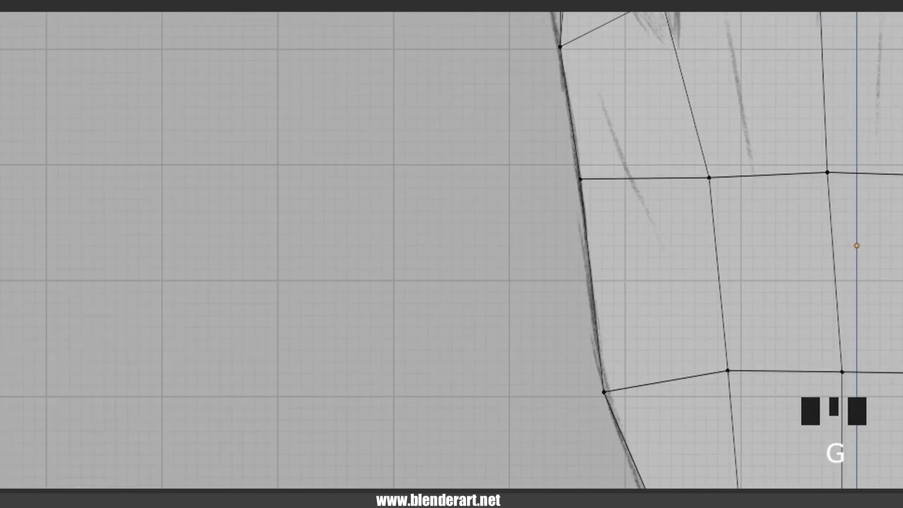
click(571, 21)
key(g)
click(571, 20)
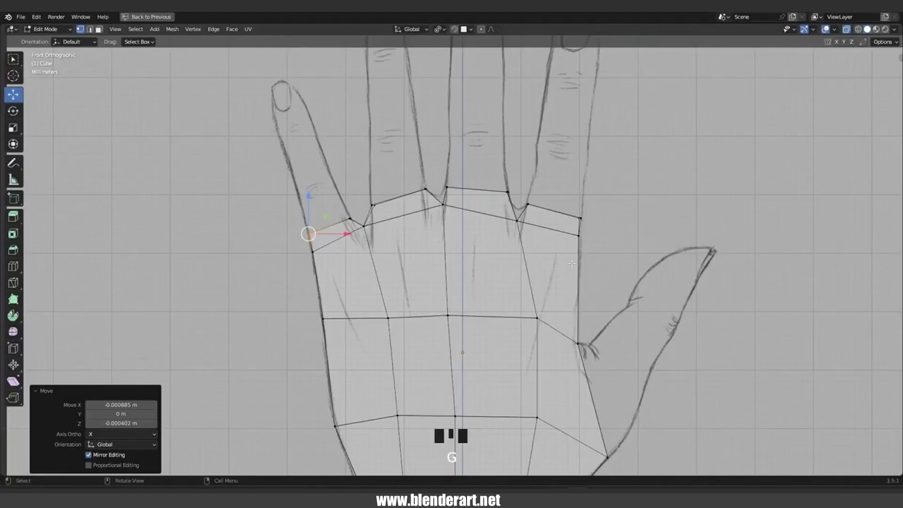
In face mode, select the four finger-top faces.
scroll(571, 263, down, 5)
middle_drag(572, 264, 555, 275)
scroll(465, 248, up, 3)
middle_drag(465, 248, 457, 242)
key(3)
click(505, 223)
shift+click(467, 227)
shift+click(430, 241)
shift+click(385, 273)
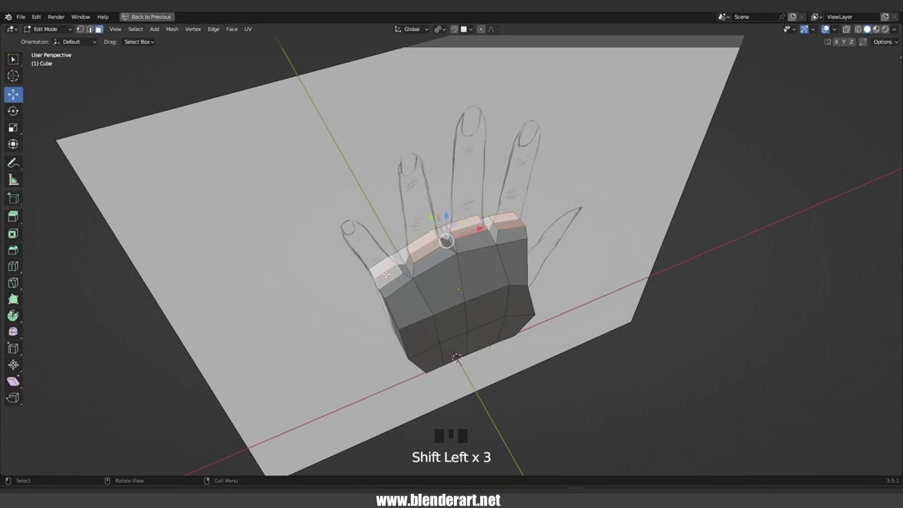
Extrude the finger-top faces upward into fingers and turn on X-ray to see the sketch.
key(KP_1)
key(e)
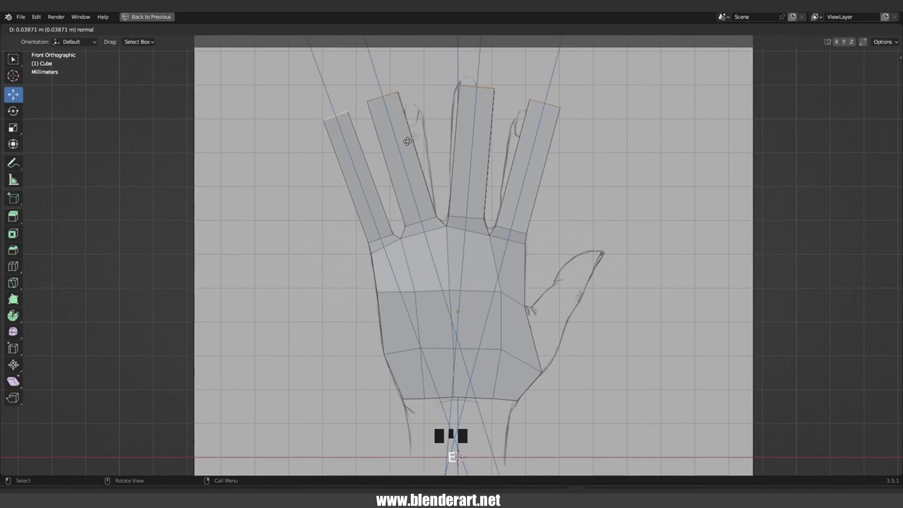
click(405, 167)
key(alt+z)
scroll(498, 141, up, 2)
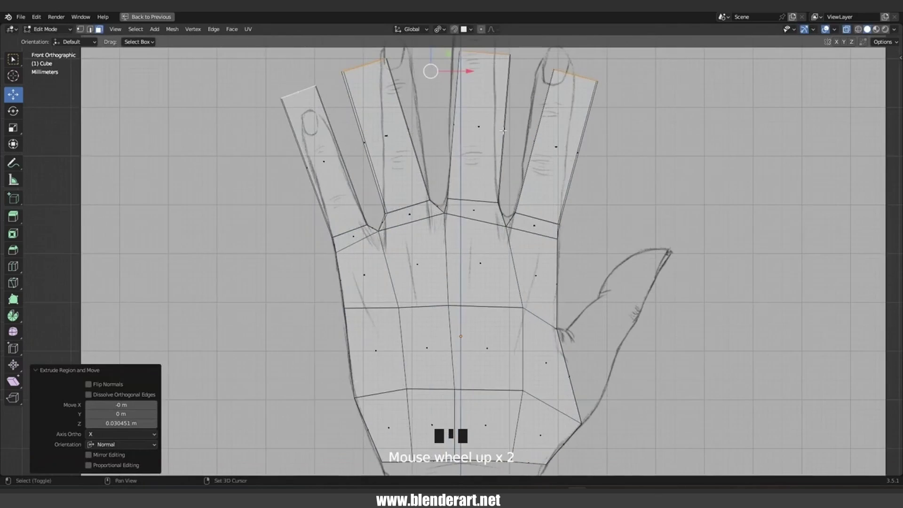
shift+middle_drag(503, 131, 484, 246)
Narrow the tip edge of the finger beside the thumb to a 0.849 scale.
click(531, 187)
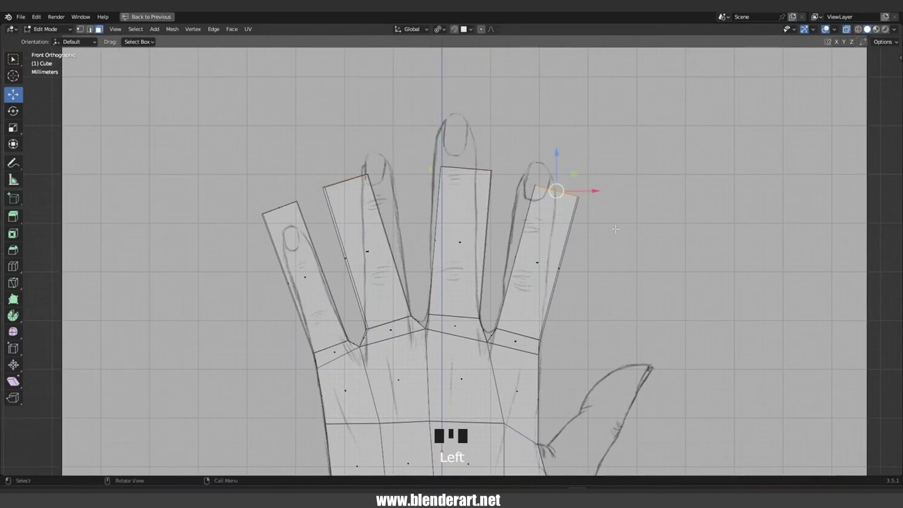
key(s)
click(600, 209)
key(s)
click(583, 198)
key(g)
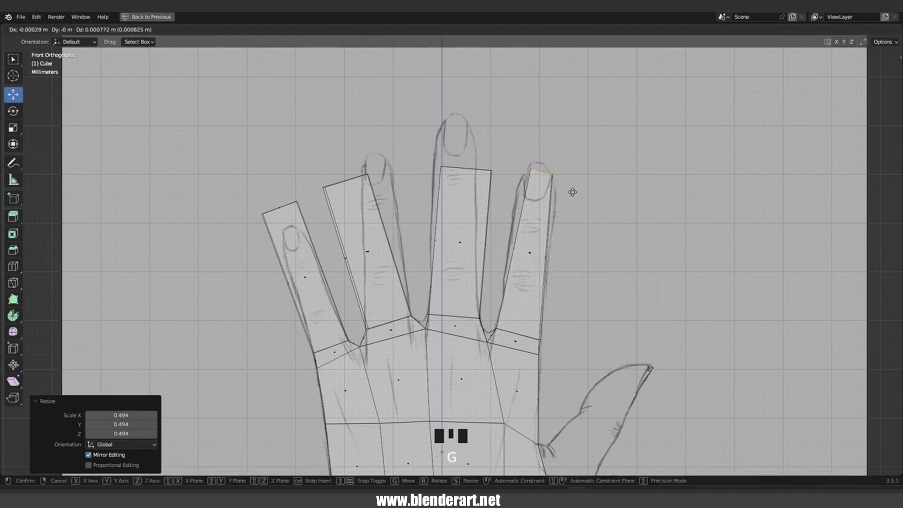
right_click(570, 189)
key(s)
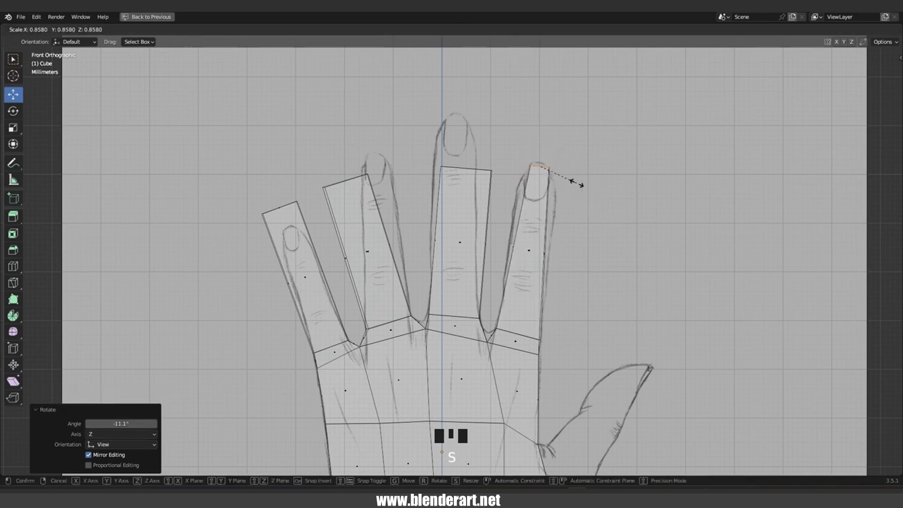
click(578, 186)
Narrow the middle fingertip edge and move it onto the sketched tip.
click(466, 169)
key(s)
click(491, 181)
key(g)
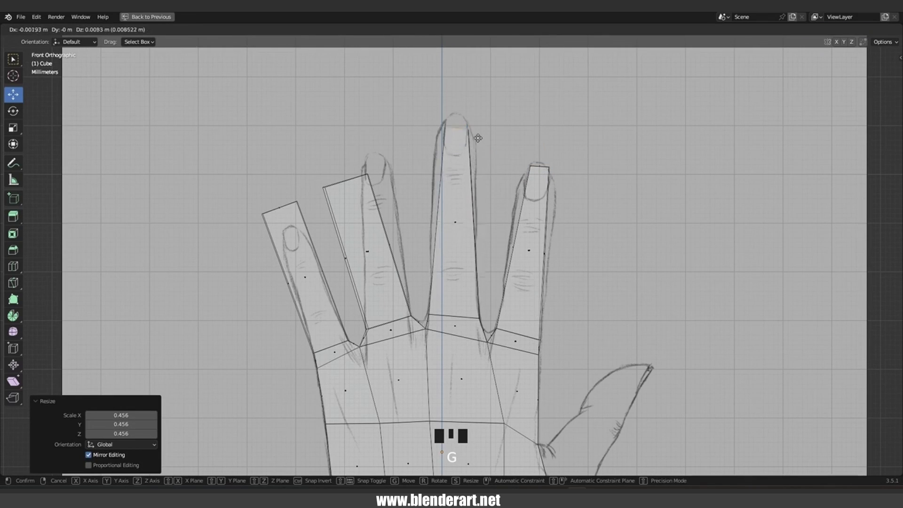
click(491, 142)
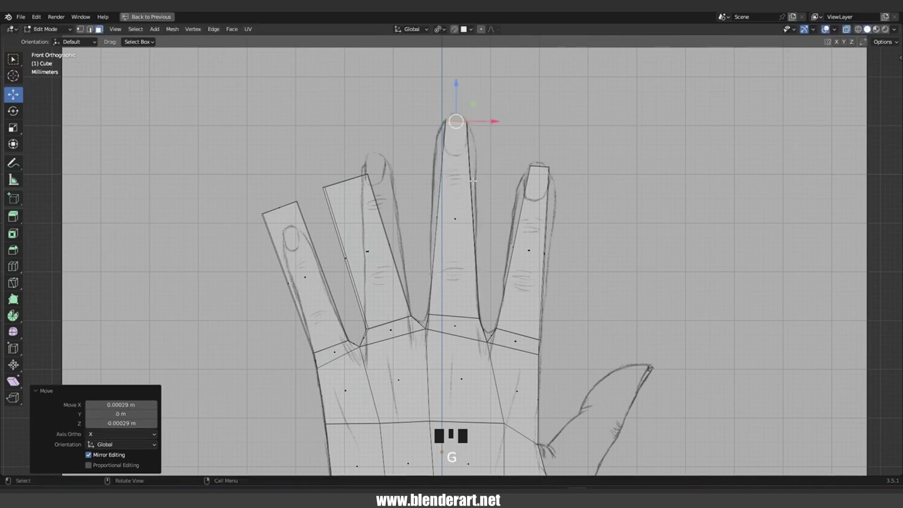
Narrow the ring fingertip edge and reposition it to match the sketch.
click(345, 182)
key(g)
click(377, 166)
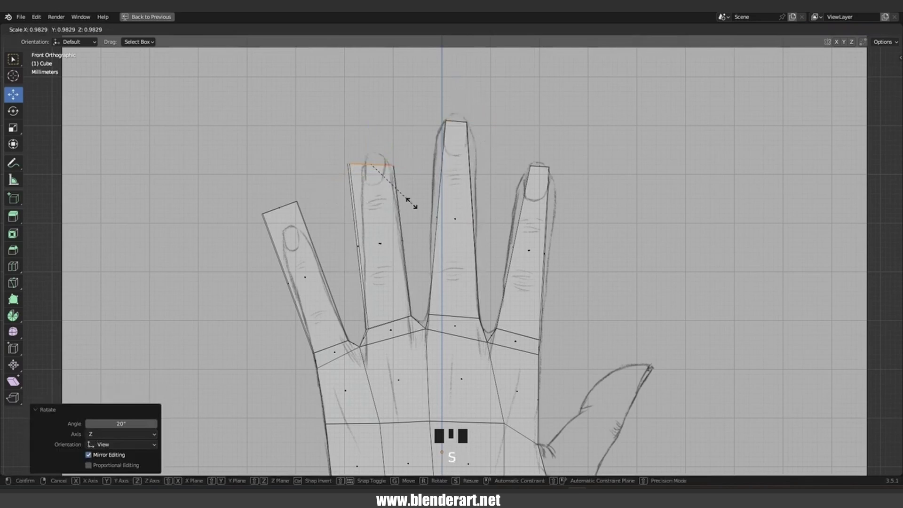
key(s)
click(385, 180)
key(g)
click(394, 170)
key(s)
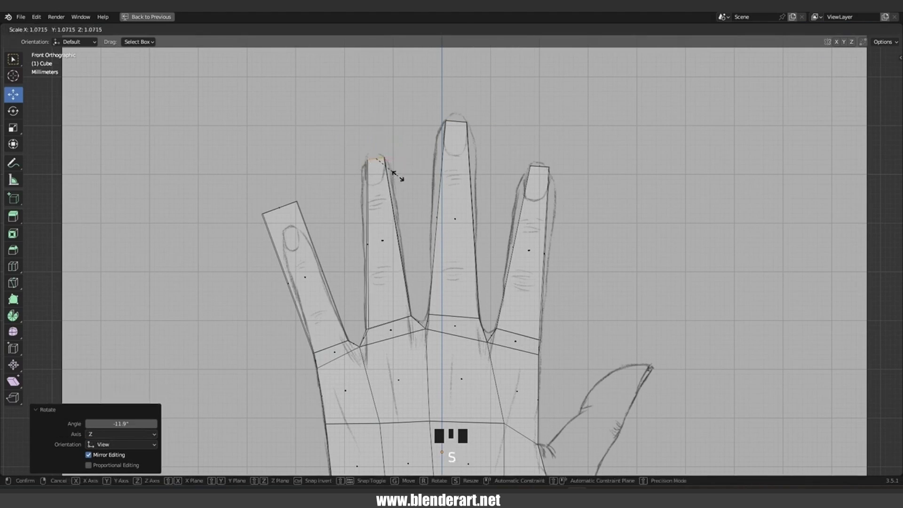
click(397, 178)
Narrow the little fingertip edge and move it into place on the sketch.
click(299, 221)
key(g)
click(353, 259)
key(s)
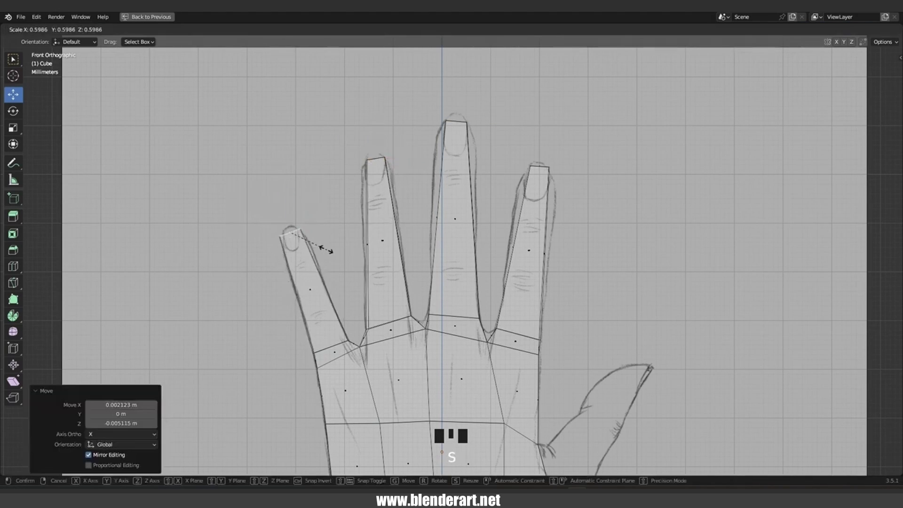
click(318, 246)
key(g)
click(318, 243)
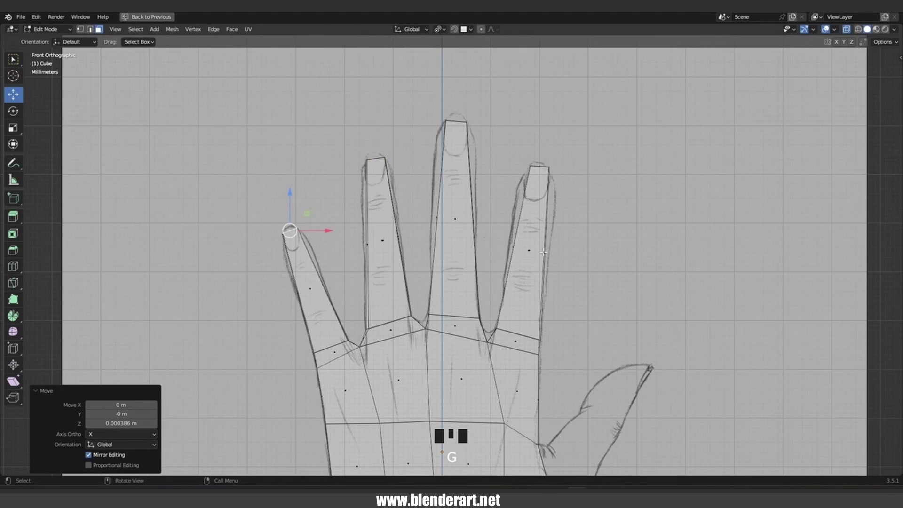
scroll(533, 241, down, 4)
middle_drag(533, 240, 533, 268)
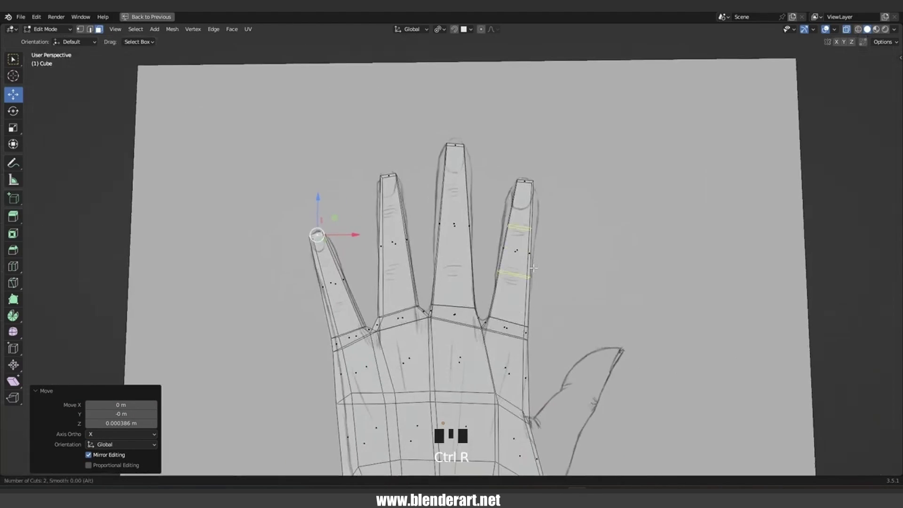
Add knuckle edge loops across the ring finger and two across the middle finger.
click(534, 268)
right_click(533, 268)
key(ctrl+r)
click(468, 225)
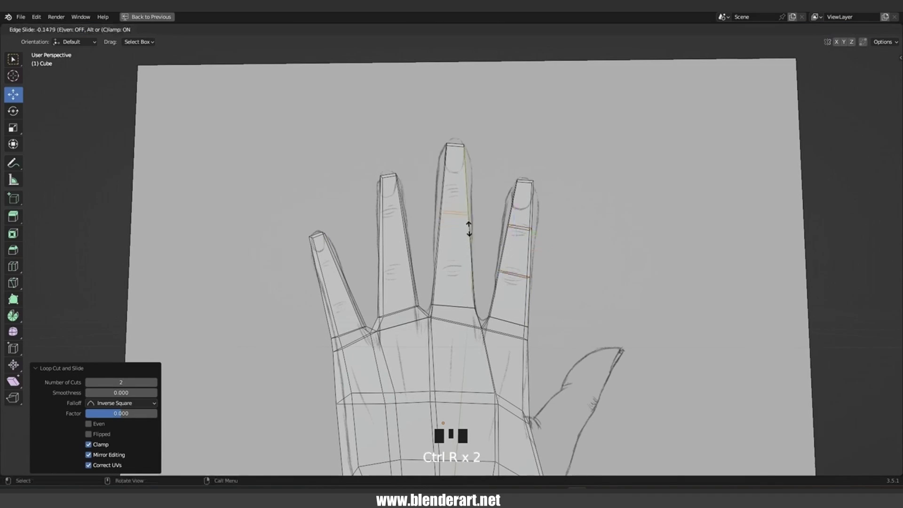
click(471, 212)
key(ctrl+r)
click(472, 221)
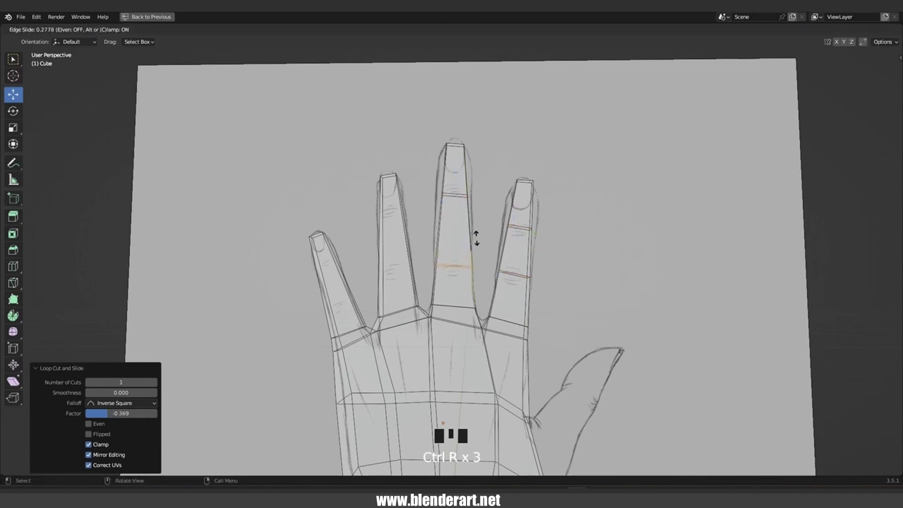
click(477, 233)
Add two knuckle edge loops across the index finger.
key(ctrl+r)
click(397, 221)
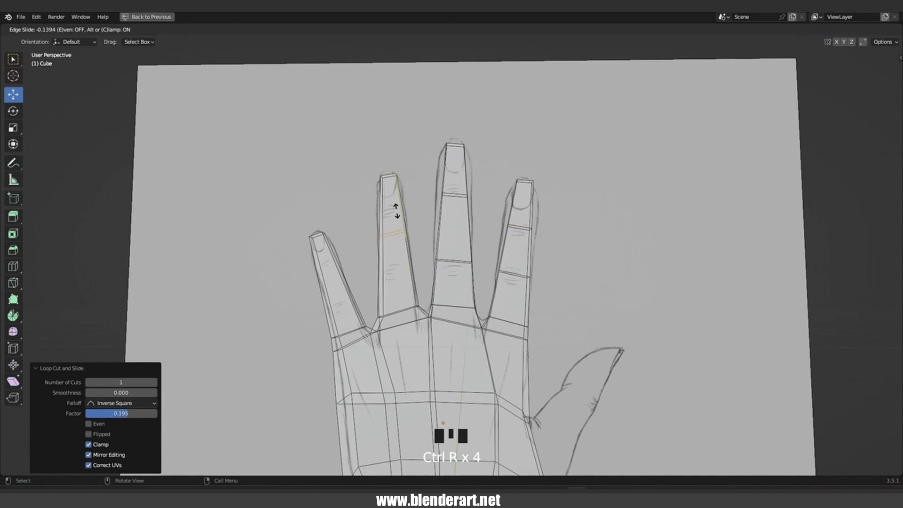
click(398, 196)
click(401, 234)
click(398, 245)
Add two knuckle edge loops across the little finger, then deselect the loops.
key(ctrl+r)
click(325, 270)
click(323, 254)
key(ctrl+r)
click(346, 282)
click(346, 286)
scroll(521, 273, down, 2)
scroll(521, 273, down, 1)
middle_drag(521, 272, 450, 295)
click(451, 295)
Select the palm's thumb-side face in face mode and extrude it outward.
key(3)
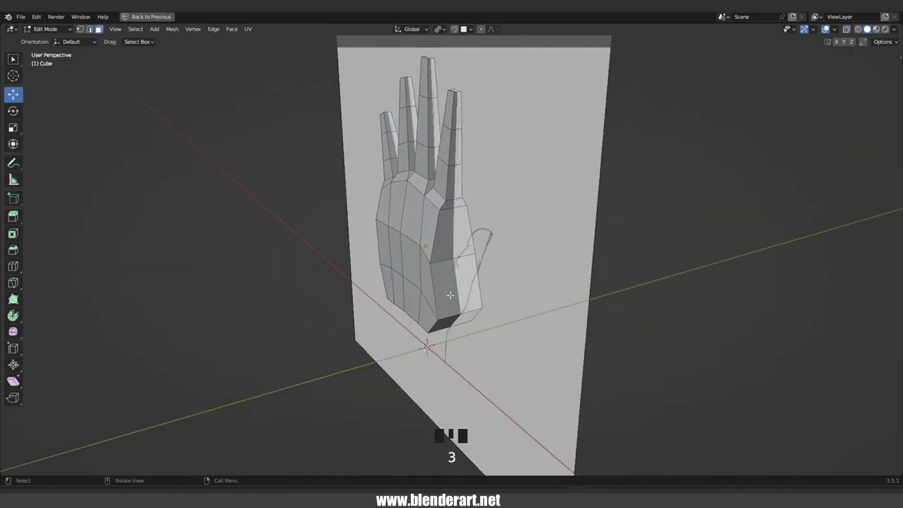
click(450, 295)
key(KP_1)
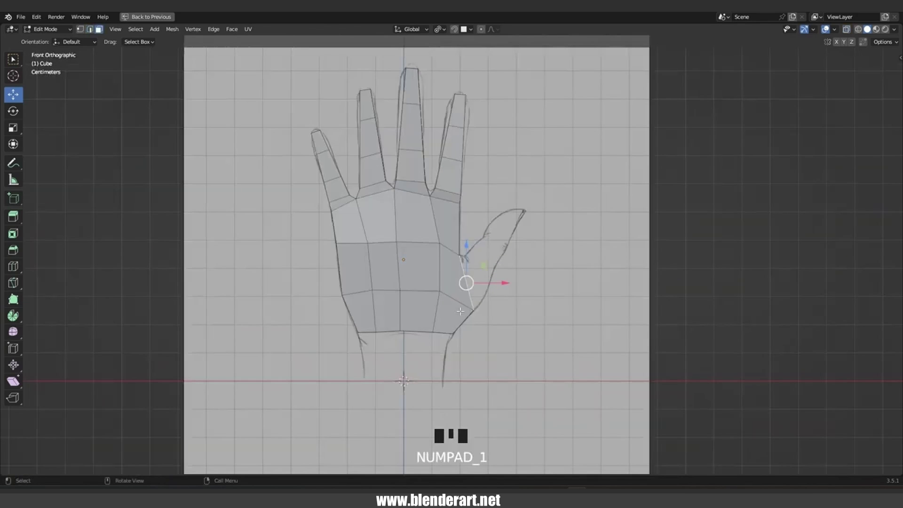
scroll(460, 311, up, 2)
key(e)
click(484, 297)
Rotate, shrink and move the new thumb face to follow the sketched thumb base.
key(r)
click(517, 299)
key(s)
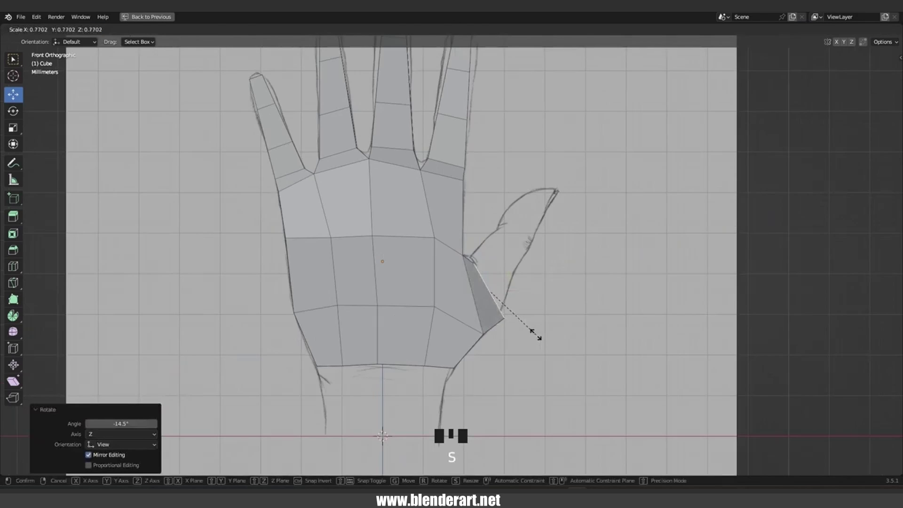
click(535, 334)
key(g)
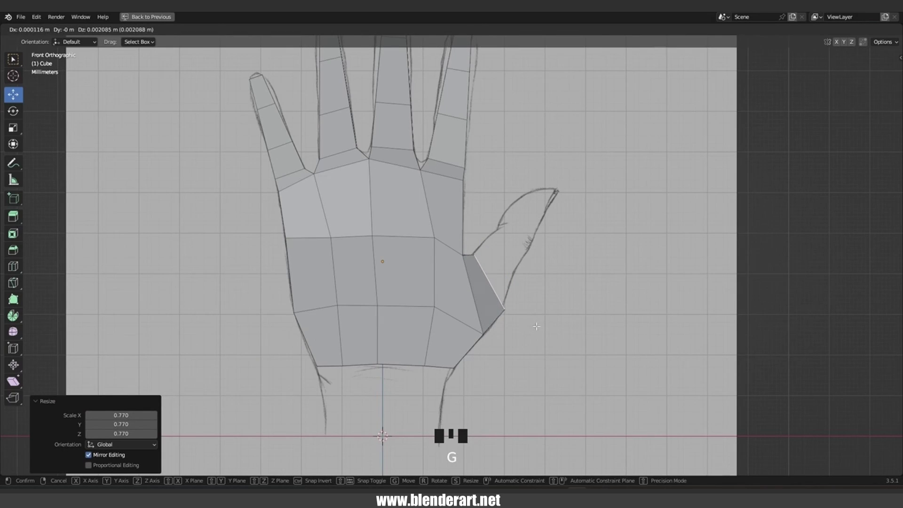
click(536, 324)
key(r)
click(539, 318)
key(r)
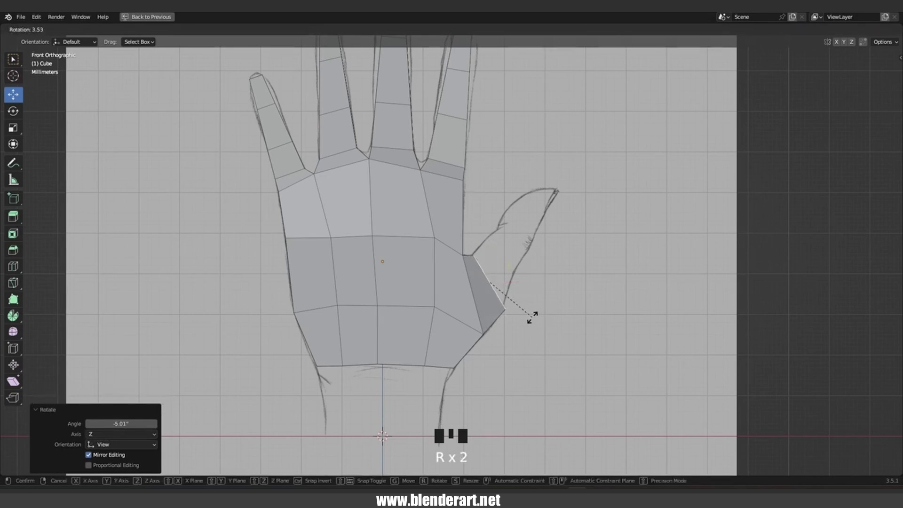
click(533, 314)
key(s)
click(530, 309)
key(g)
click(531, 312)
Extrude the thumb toward its tip, angling and narrowing the tip face.
key(e)
click(547, 272)
key(g)
click(541, 258)
key(r)
click(567, 269)
key(s)
click(558, 278)
key(g)
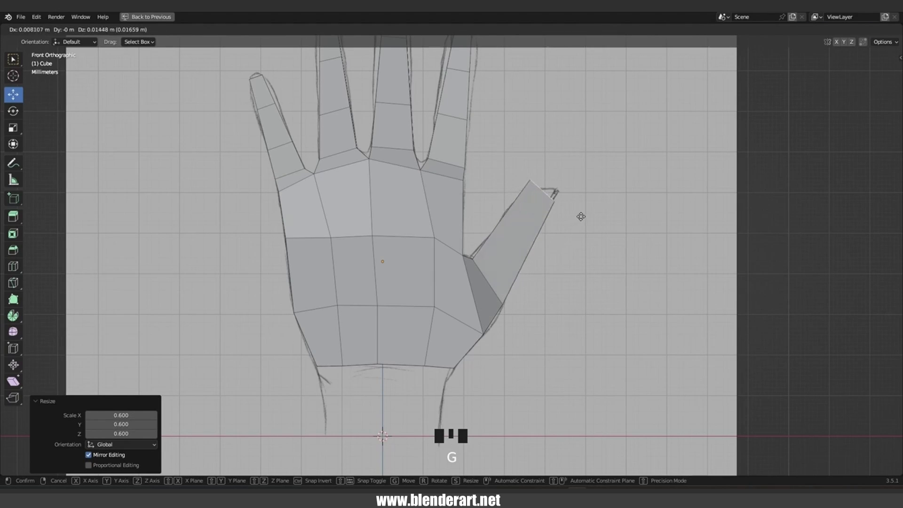
click(581, 216)
Refine the thumb tip's size and position at the sketch tip, then enable X-ray.
key(g)
click(595, 228)
key(s)
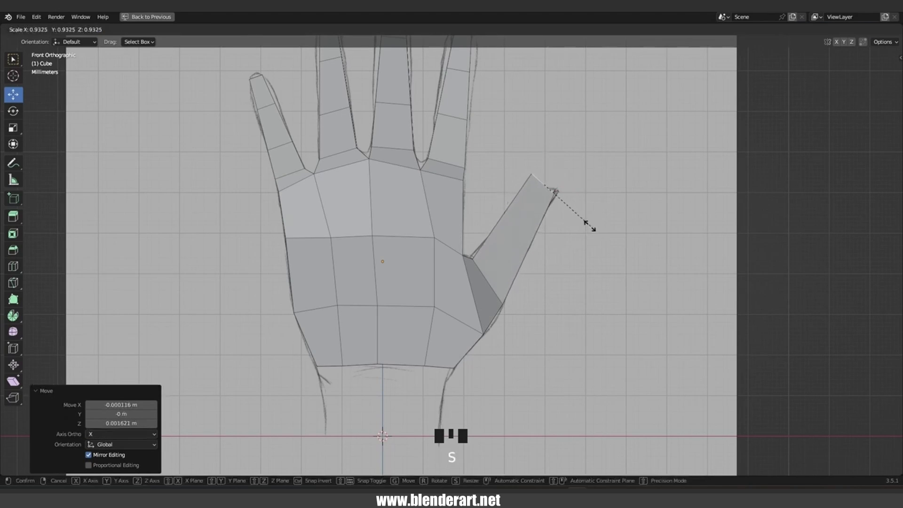
click(569, 217)
key(g)
click(577, 220)
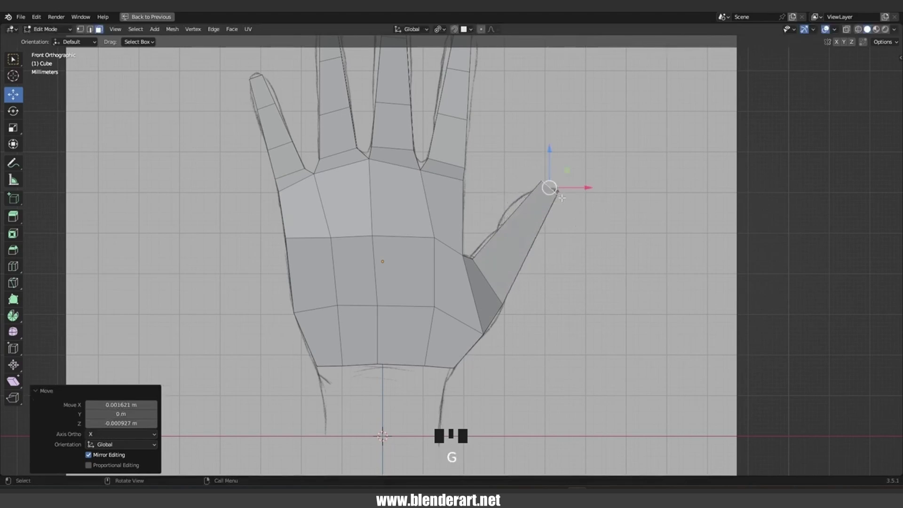
key(space)
key(x)
click(578, 235)
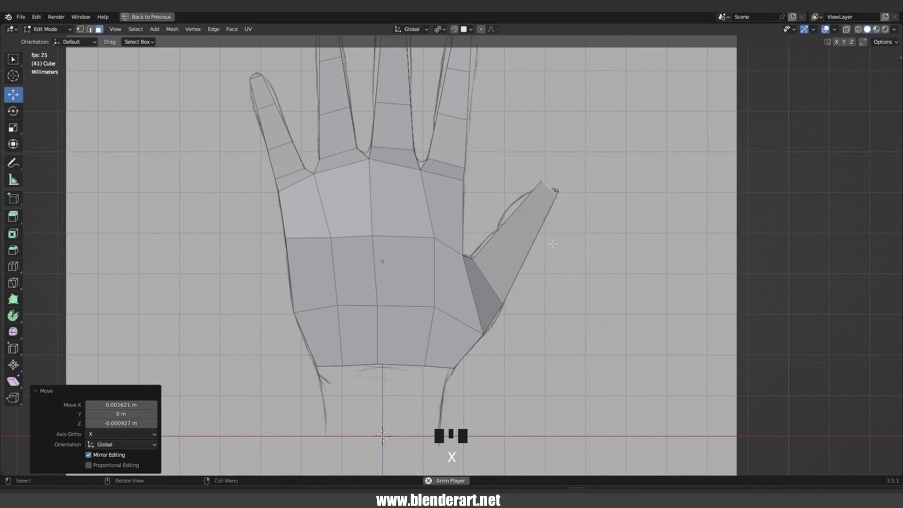
key(alt+z)
In vertex mode, fit the thumb-tip vertex to the sketch and add a thumb loop, adjusting its vertex.
key(1)
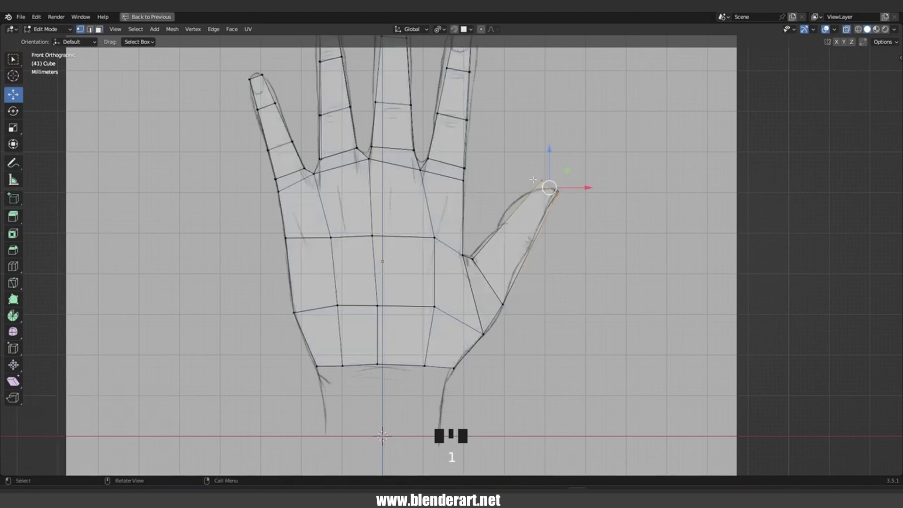
drag(549, 188, 536, 177)
key(g)
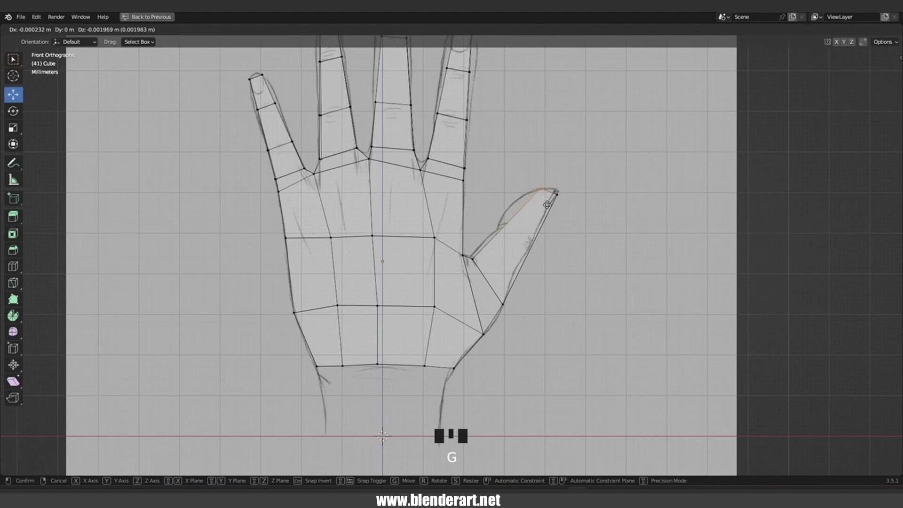
click(547, 206)
click(508, 222)
right_click(508, 222)
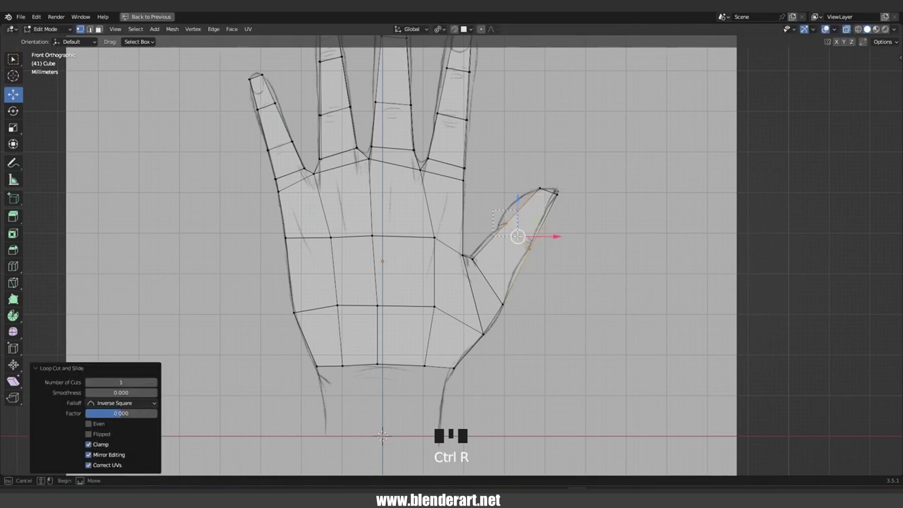
click(517, 249)
key(g)
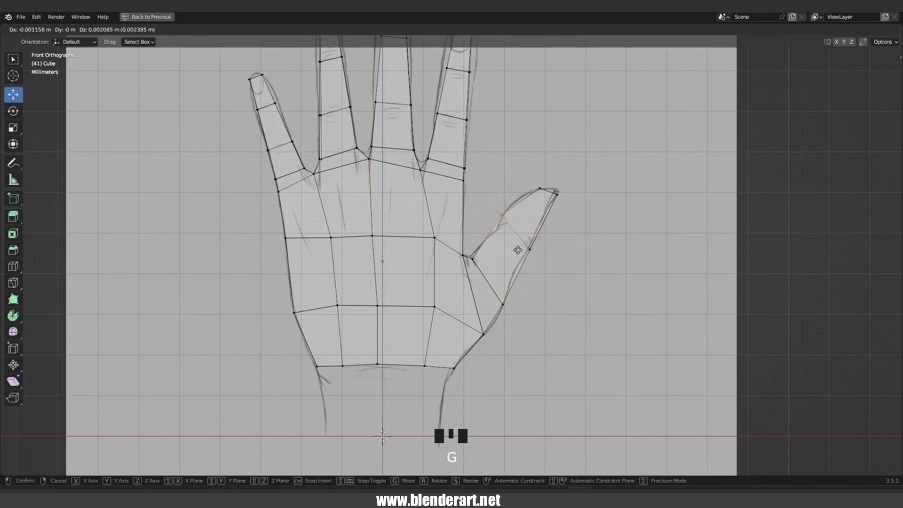
click(514, 259)
Add a second thumb loop and move the thumb-tip and thumb-base vertices onto the outline.
key(ctrl+r)
click(531, 222)
right_click(532, 221)
click(533, 224)
key(g)
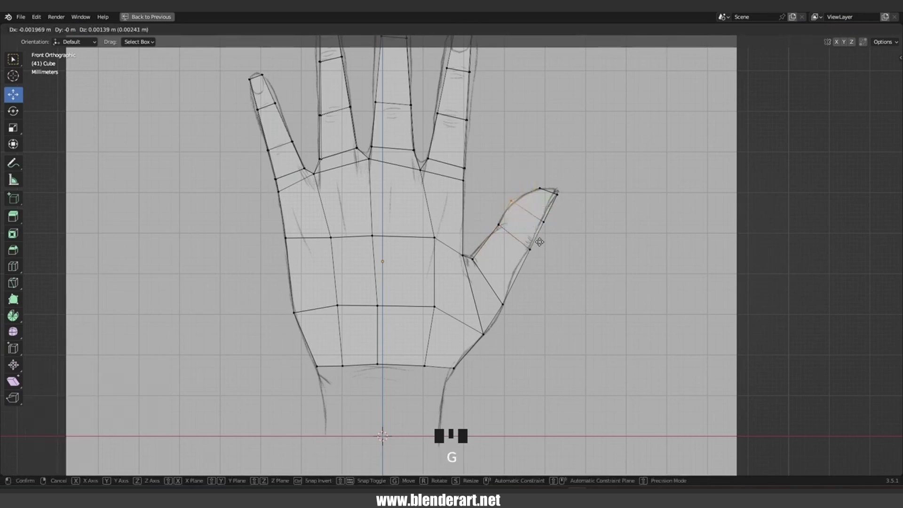
click(538, 242)
click(485, 267)
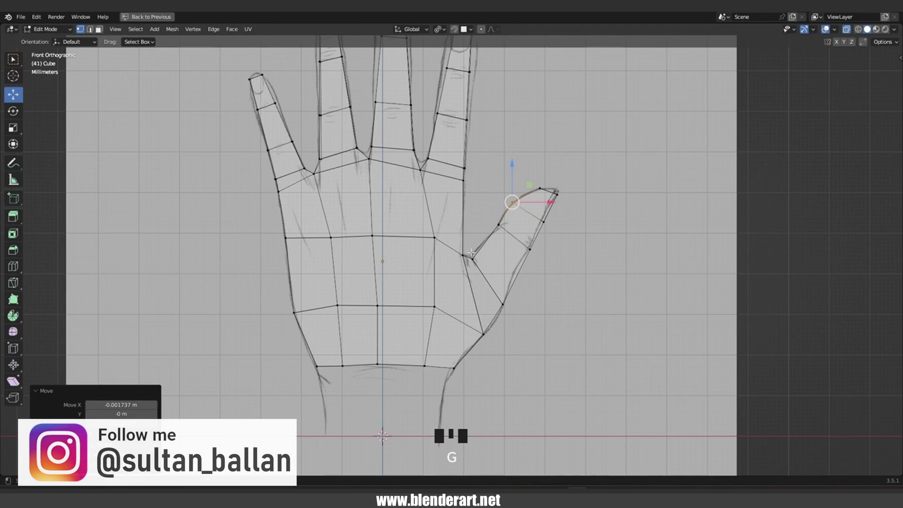
key(g)
click(486, 266)
Add a third thumb loop, fit its vertex to the outline, and return to Object Mode.
key(ctrl+r)
click(519, 279)
right_click(519, 278)
click(516, 277)
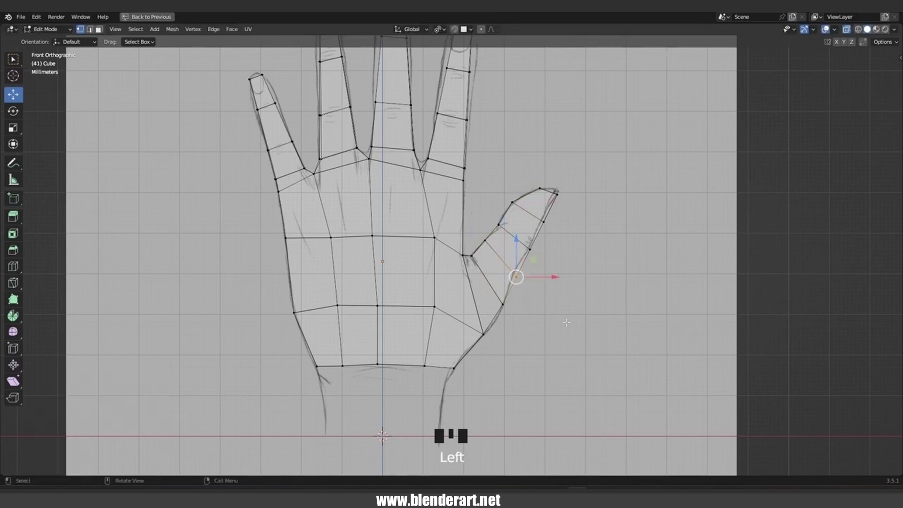
key(g)
click(561, 318)
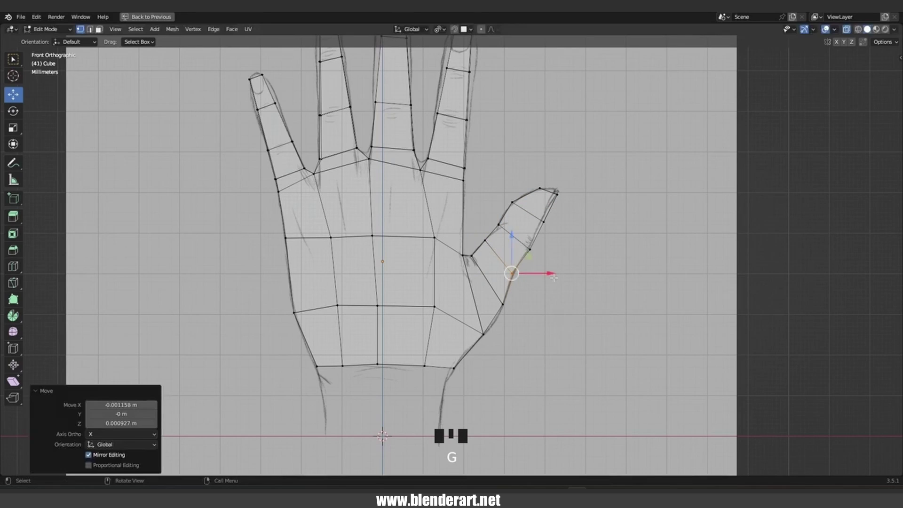
key(Tab)
scroll(555, 279, down, 2)
middle_drag(555, 279, 454, 249)
Thin one lower palm face front to back by scaling it 0.646 along Y.
key(Tab)
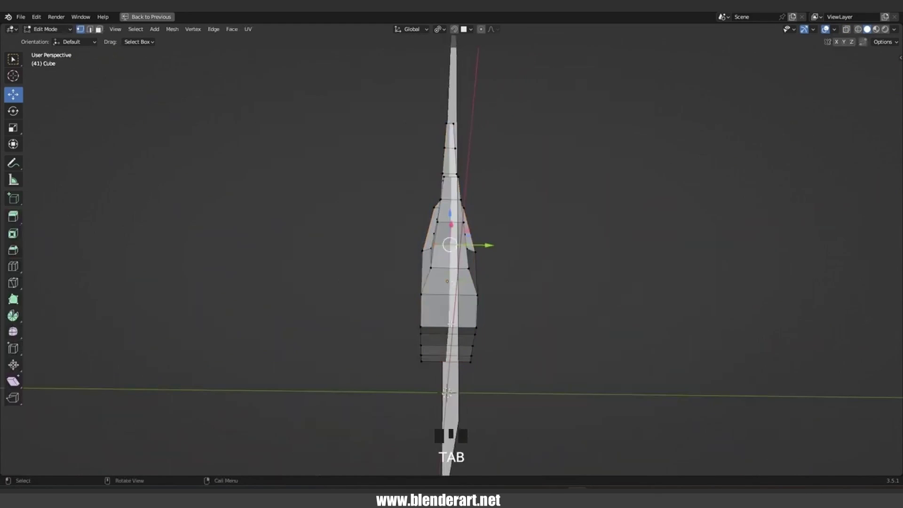
middle_drag(463, 322, 459, 330)
key(3)
click(455, 321)
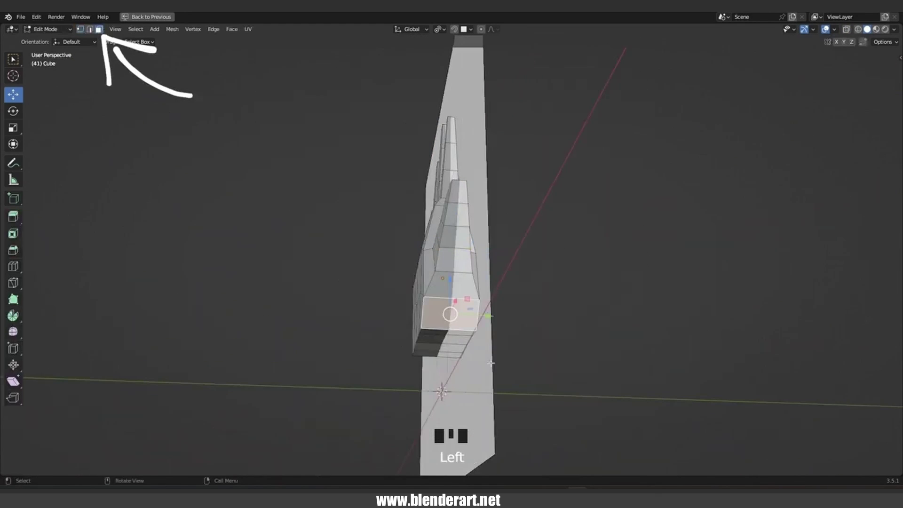
key(s)
key(y)
click(482, 351)
Scale the wrist-end palm face and the face above it to 0.520 along Y.
middle_drag(482, 350, 436, 353)
click(434, 232)
shift+click(449, 238)
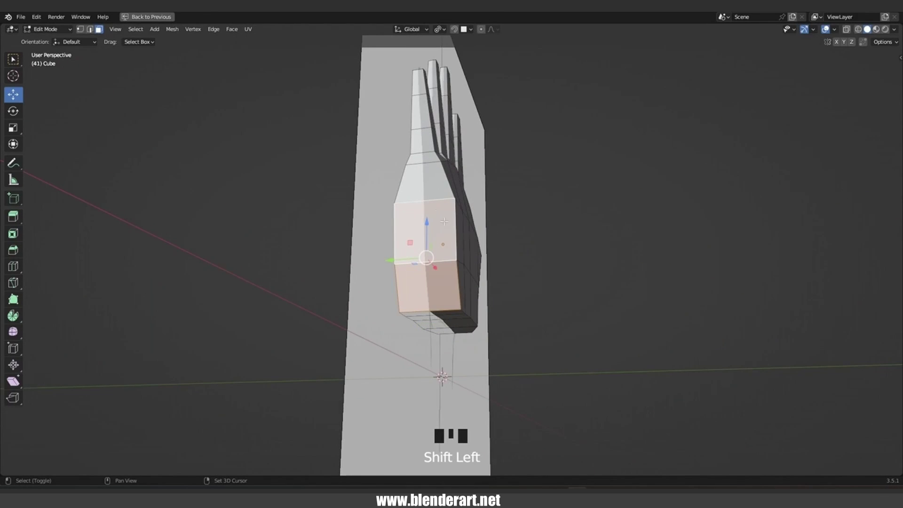
key(s)
key(y)
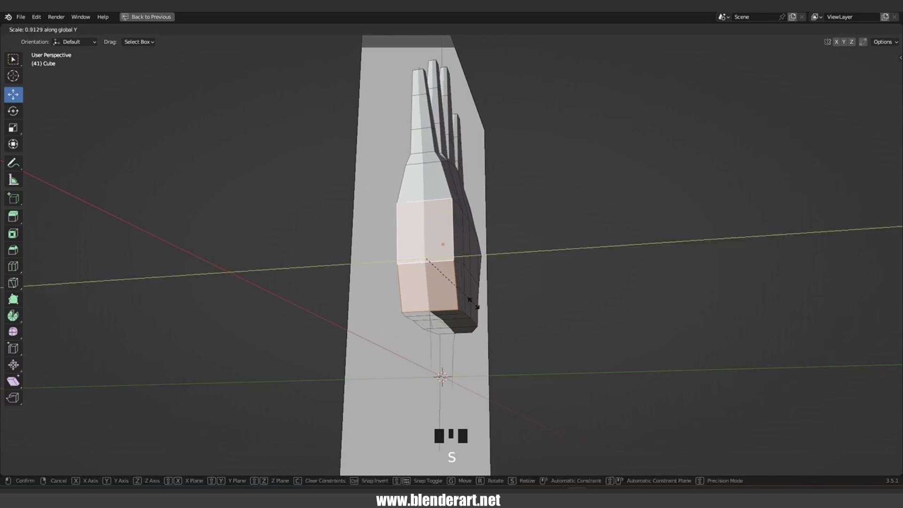
click(444, 289)
middle_drag(444, 290, 396, 350)
key(Tab)
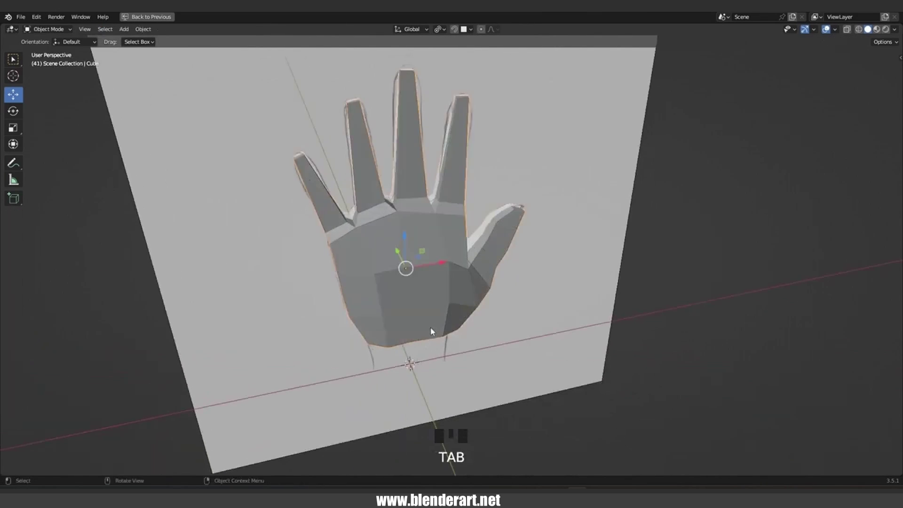
Switch to Front Orthographic view and restore the maximized viewport to the full Layout.
scroll(509, 281, down, 2)
middle_drag(509, 282, 531, 265)
scroll(585, 311, up, 1)
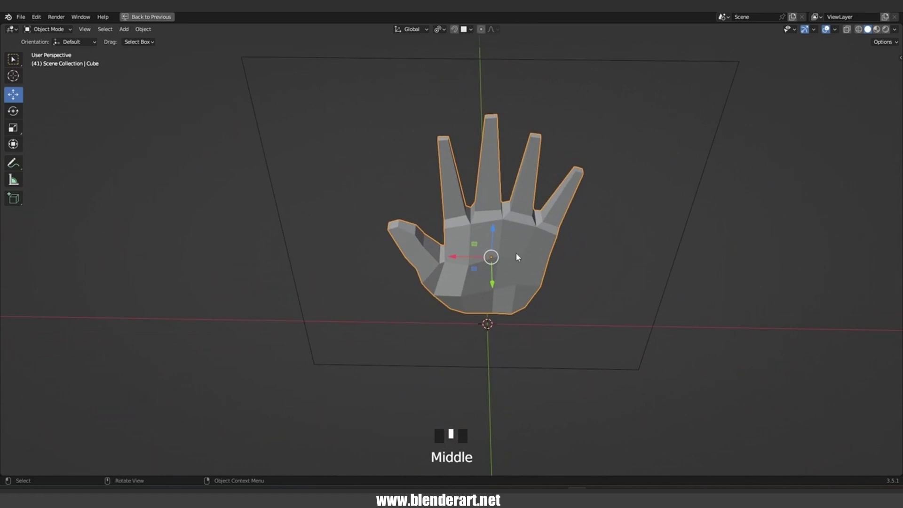
scroll(507, 251, down, 4)
key(KP_1)
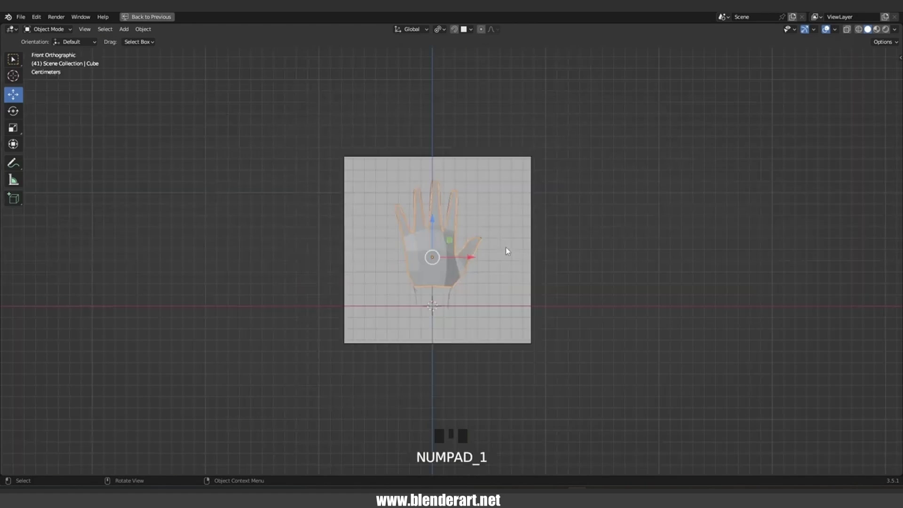
key(ctrl+space)
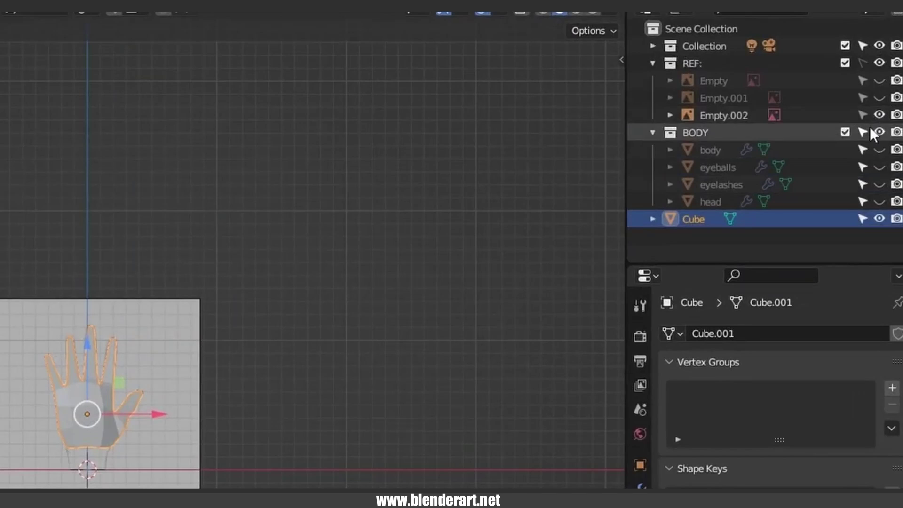
Disable rendering for the Empty.002 and Empty reference images in the Outliner.
click(166, 347)
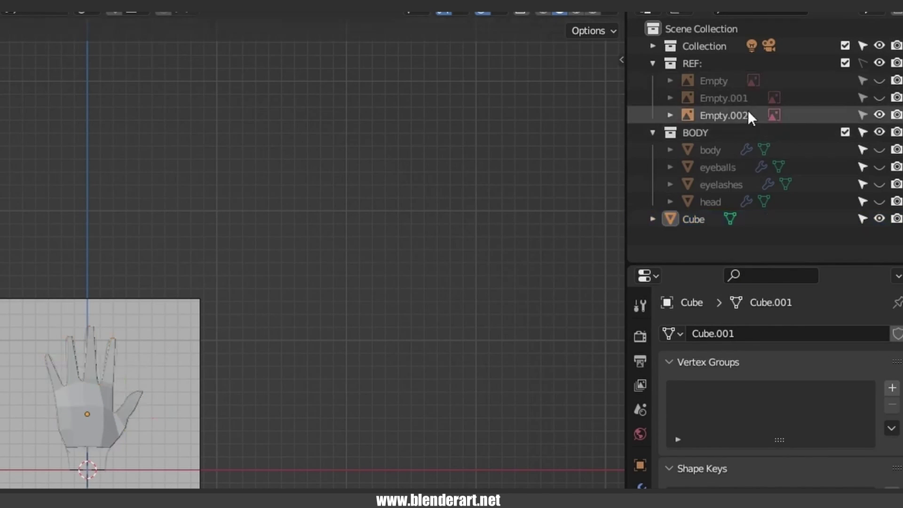
click(895, 116)
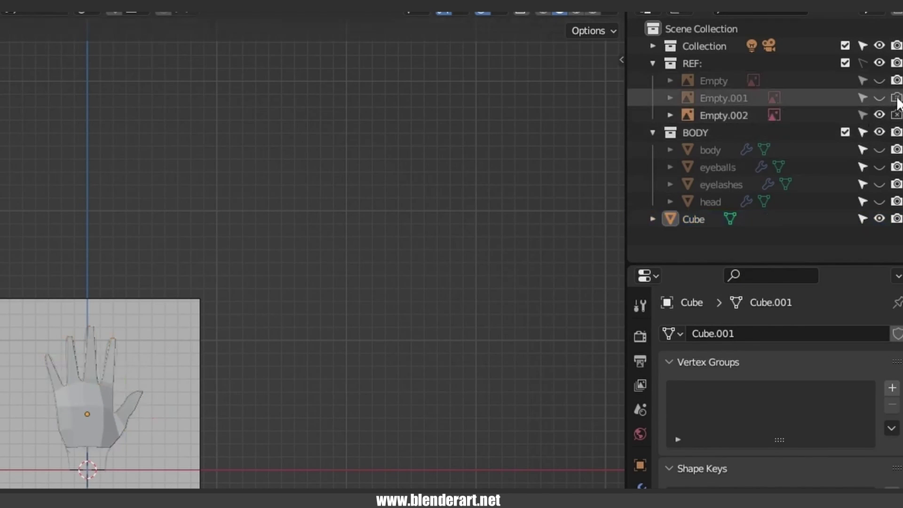
click(896, 83)
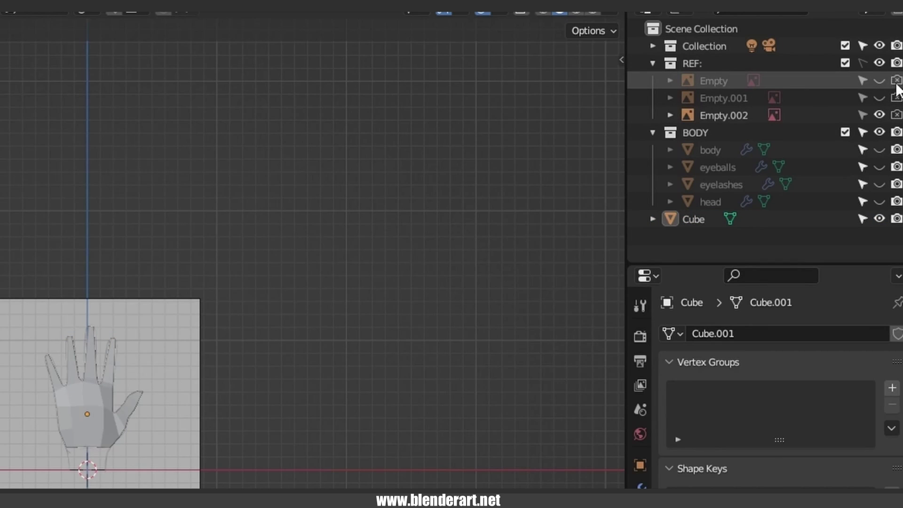
Hide the Empty.002 hand sketch and reselect the hand mesh.
click(721, 81)
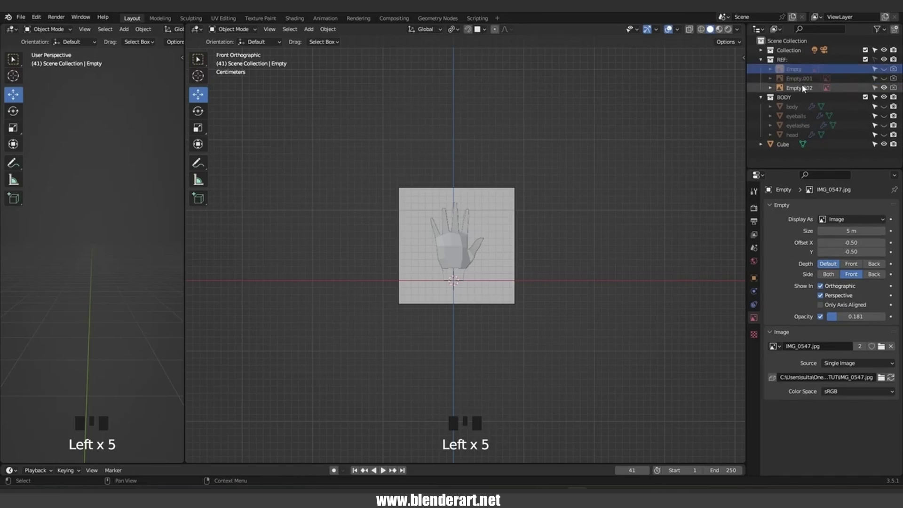
click(803, 88)
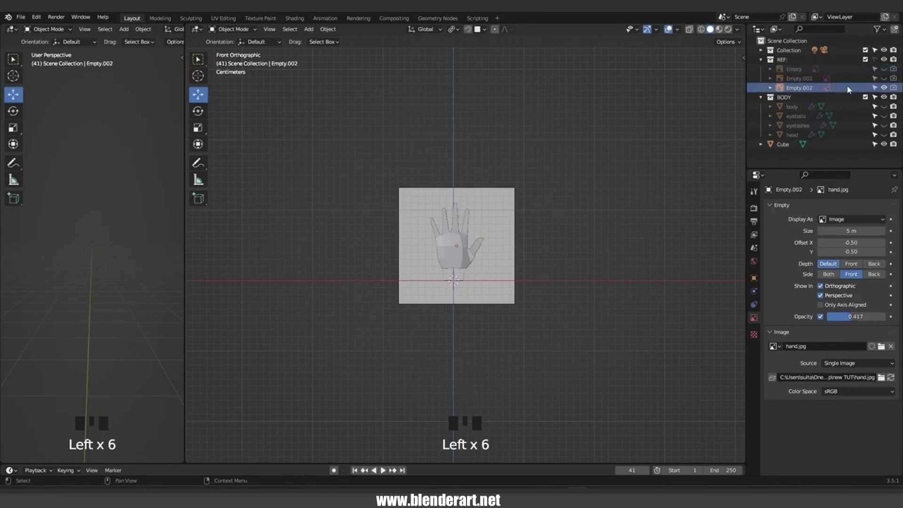
click(884, 87)
scroll(483, 270, up, 3)
click(459, 238)
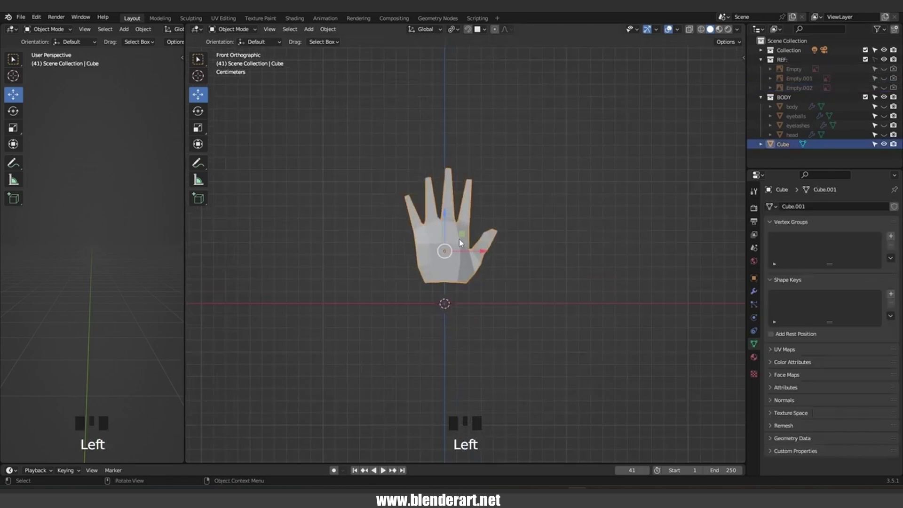
Unhide all objects, exclude the REF collection, and reselect the hand mesh.
key(alt+h)
scroll(546, 250, down, 6)
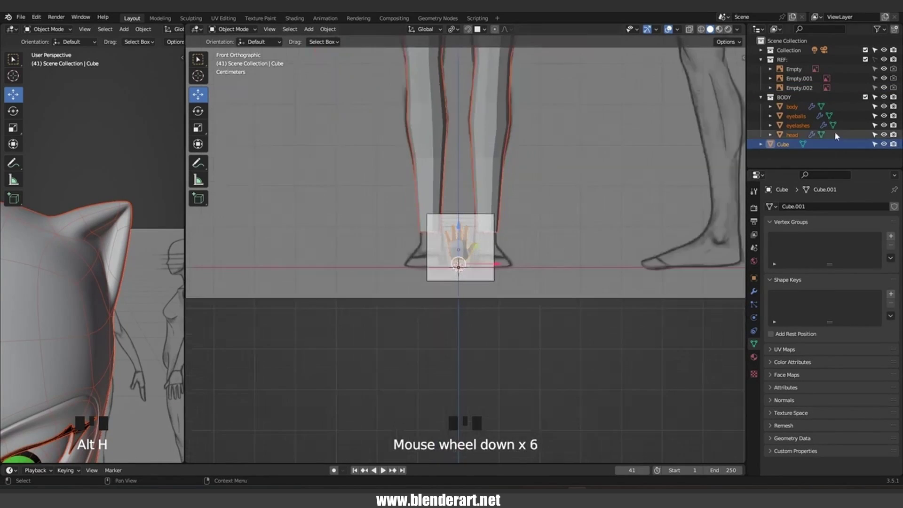
click(864, 60)
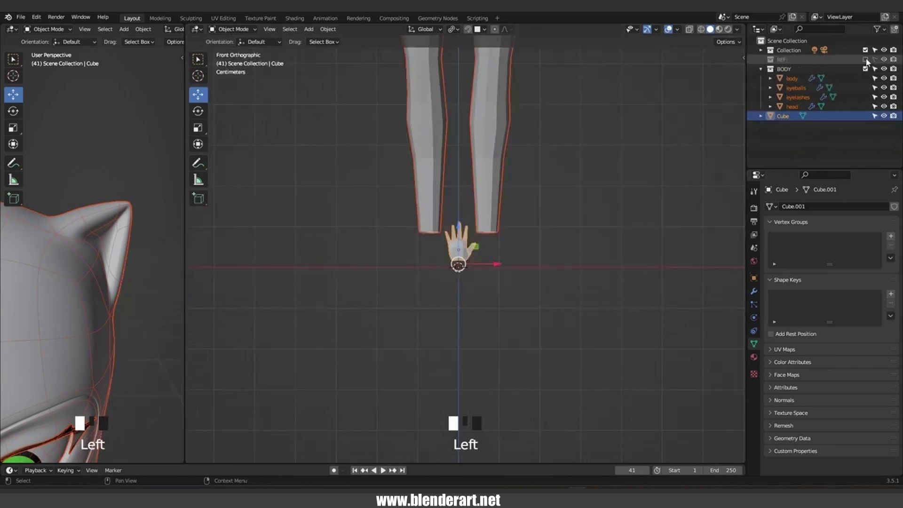
click(555, 195)
scroll(531, 226, down, 1)
click(459, 242)
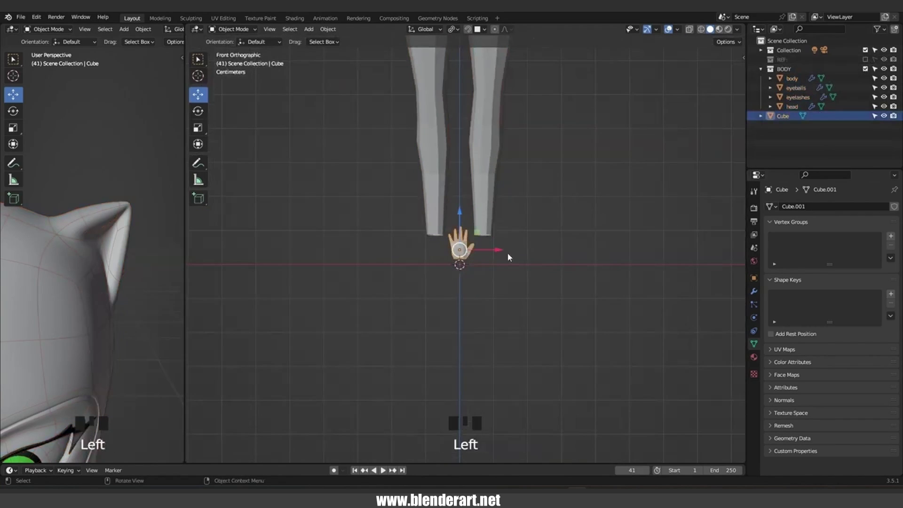
scroll(507, 252, down, 4)
drag(507, 252, 507, 253)
Enlarge the hand about 2.05 times, move it beside the body's hip and rotate it 191°.
key(s)
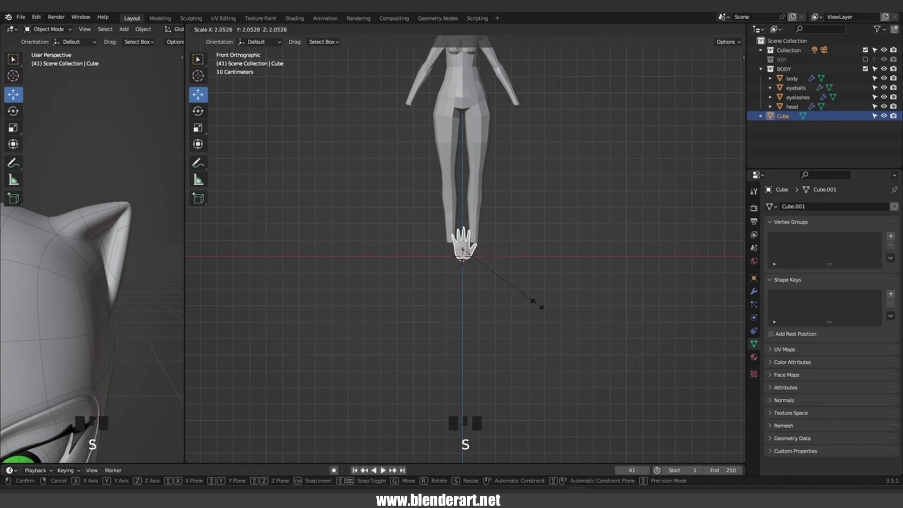
click(537, 303)
key(g)
click(589, 191)
key(r)
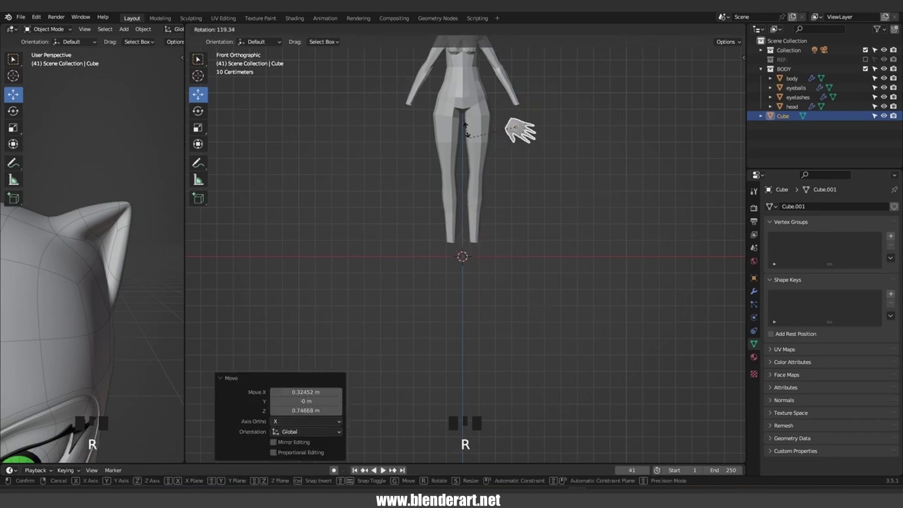
click(499, 100)
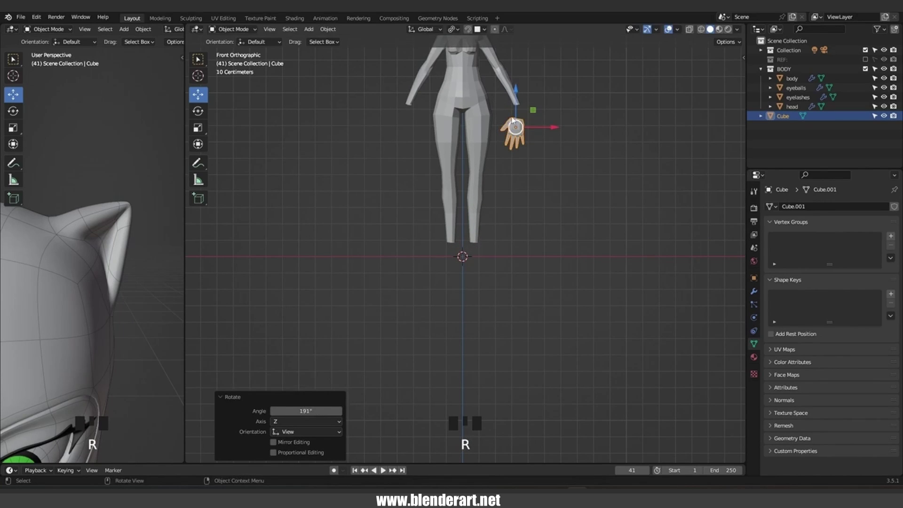
key(KP_Decimal)
middle_drag(521, 137, 545, 264)
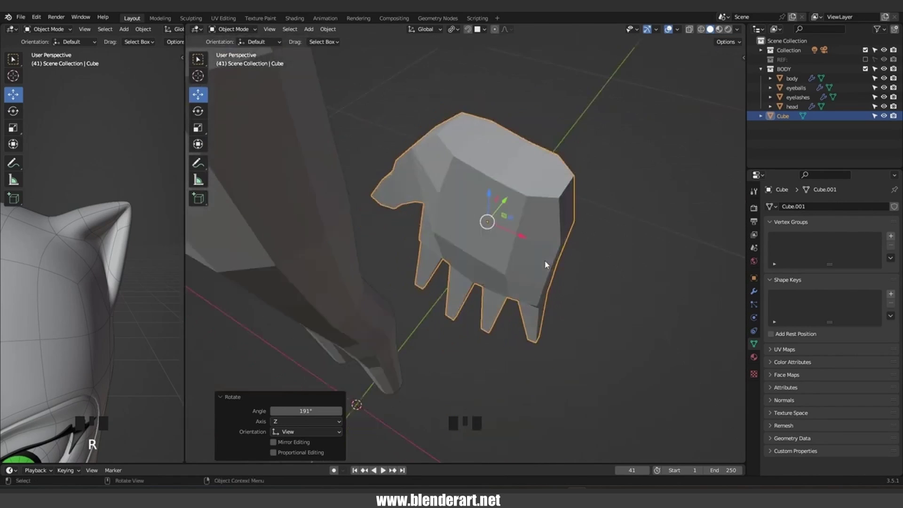
Flip the hand 180° around Z in the front orthographic view.
key(KP_1)
scroll(545, 261, down, 3)
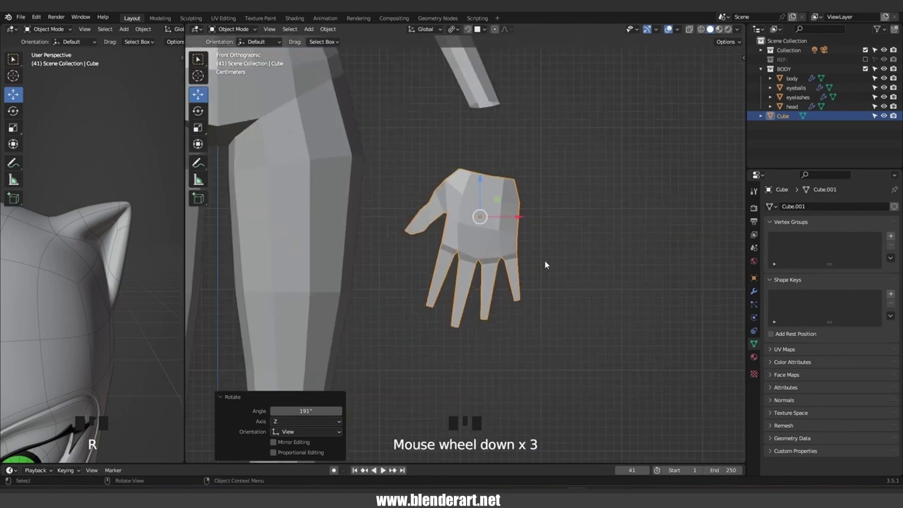
text(rz180)
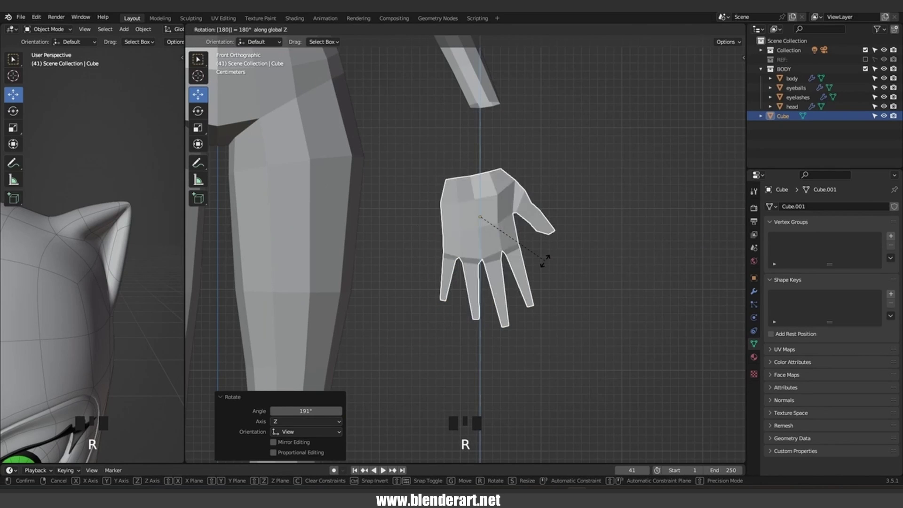
key(Return)
Move and shrink the hand so it sits at the end of the arm.
key(g)
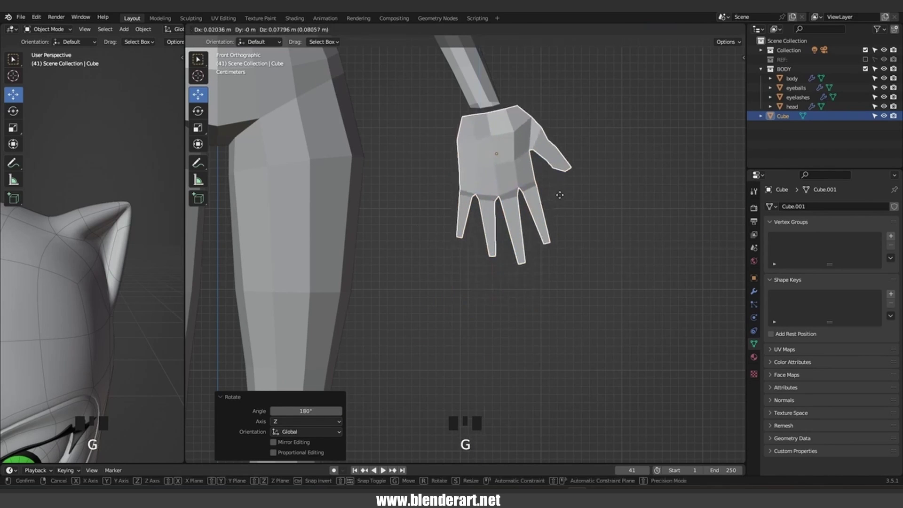
click(559, 195)
key(s)
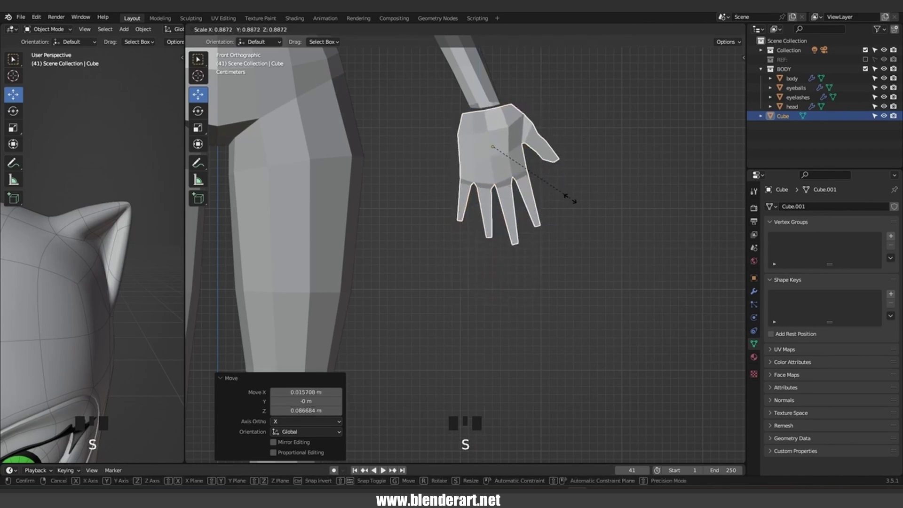
click(574, 202)
scroll(517, 266, down, 7)
scroll(508, 278, up, 1)
key(s)
click(514, 249)
key(g)
click(516, 247)
Turn the hand 80.8° in top view to follow the arm, then move it against the forearm.
key(KP_Decimal)
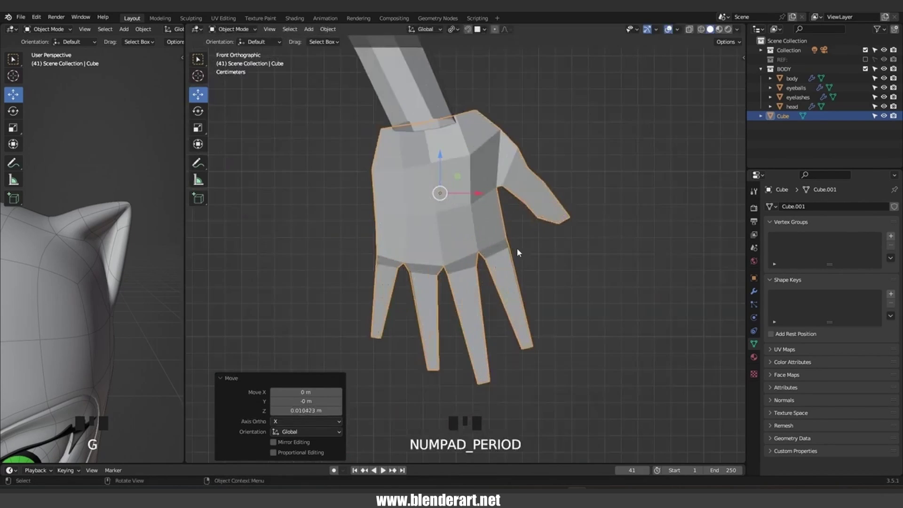
key(KP_7)
key(s)
key(r)
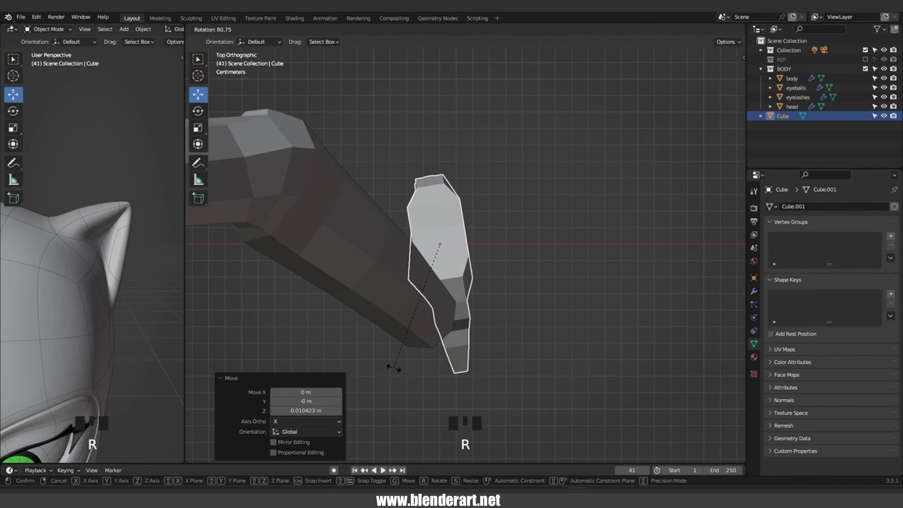
click(395, 368)
scroll(447, 343, up, 2)
middle_drag(448, 343, 371, 242)
key(KP_3)
key(g)
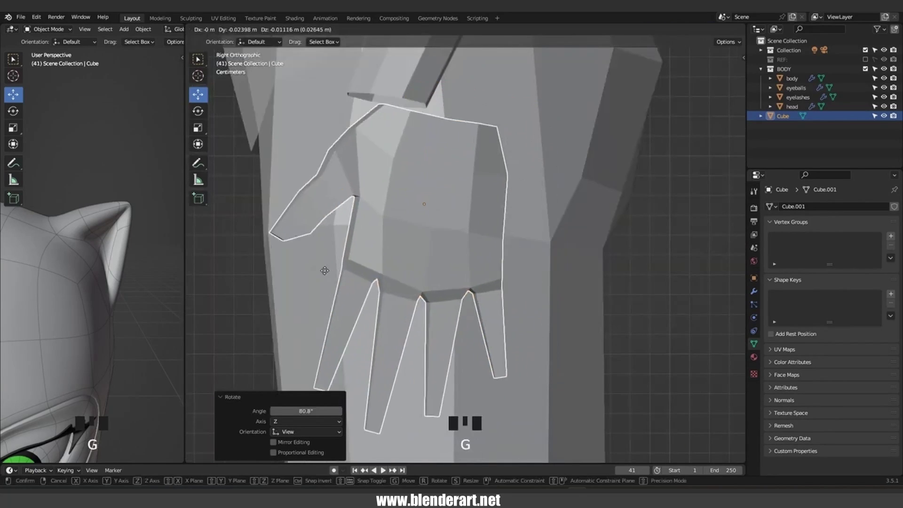
click(291, 254)
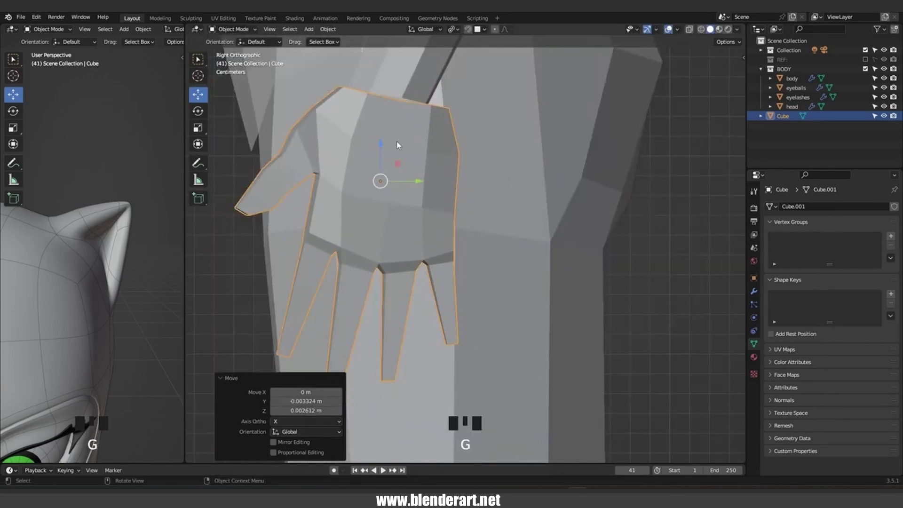
In Edit Mode, select the edges around the hand's wrist opening.
key(Tab)
middle_drag(404, 179, 426, 113)
click(423, 92)
click(388, 97)
shift+click(417, 107)
shift+click(379, 110)
shift+click(309, 96)
shift+click(346, 108)
shift+click(428, 101)
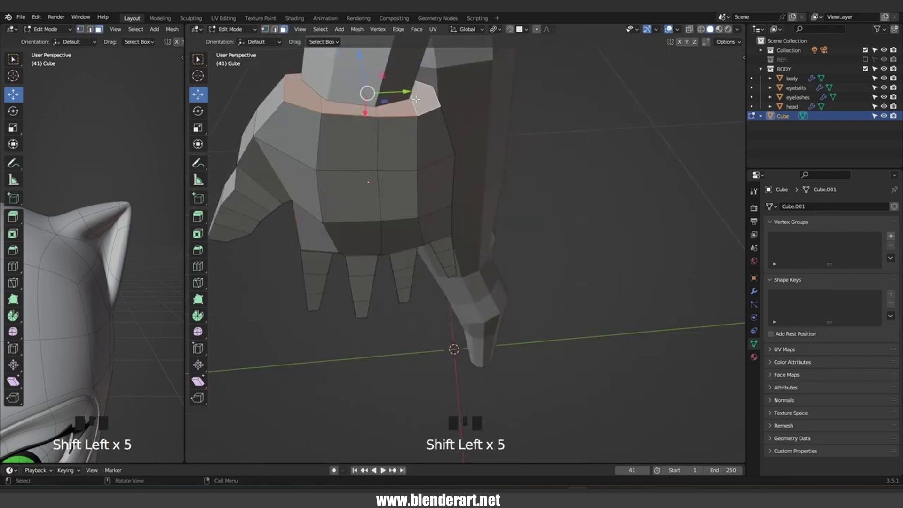
Shrink the wrist opening to 0.752 and widen it along X to match the forearm.
key(KP_3)
shift+middle_drag(411, 123, 462, 295)
key(s)
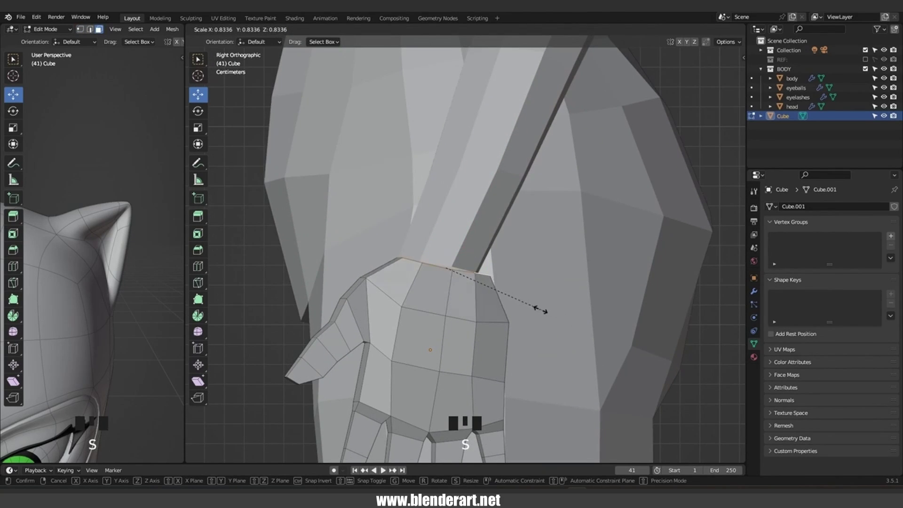
click(530, 306)
middle_drag(530, 307, 572, 333)
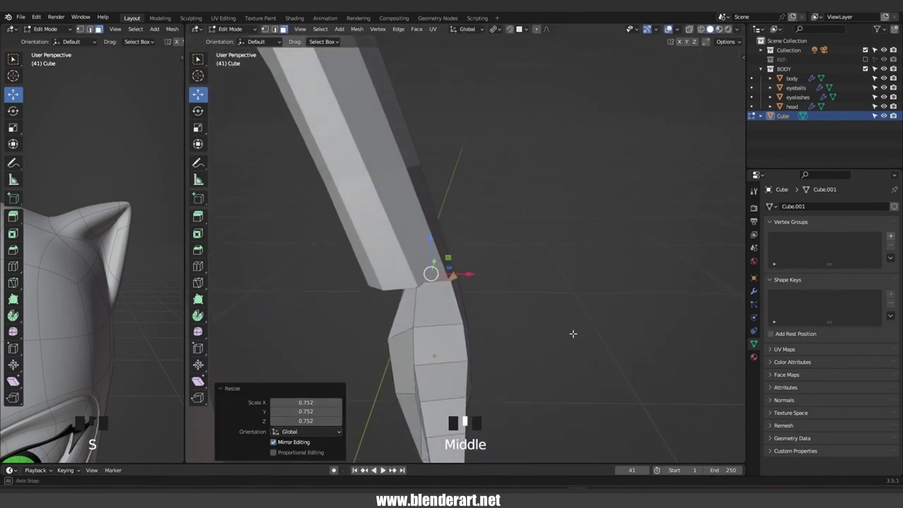
key(s)
key(x)
click(470, 281)
drag(462, 275, 460, 275)
mouse_move(460, 274)
middle_down()
mouse_move(452, 283)
mouse_move(475, 278)
mouse_move(453, 285)
middle_up()
Back in Object Mode, rotate the hand -16.5° in front view and reposition it at the wrist.
key(Tab)
key(KP_1)
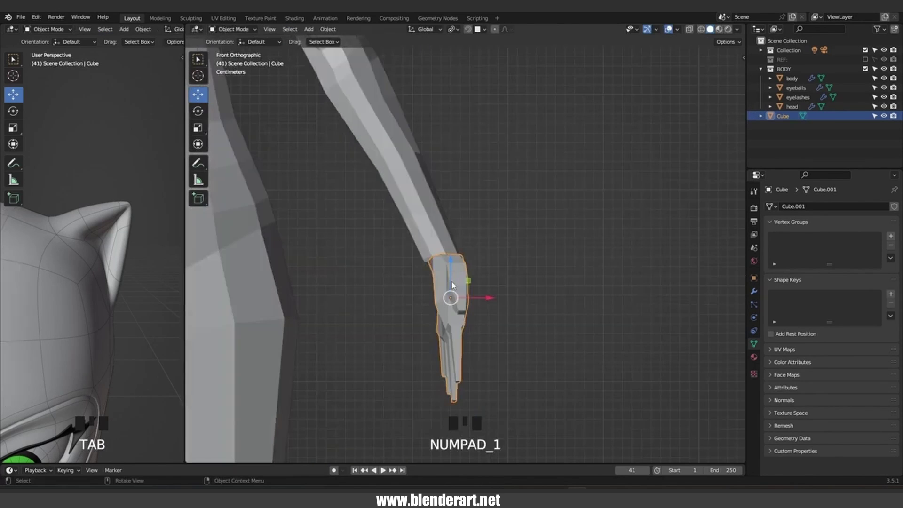
key(r)
key(r)
click(445, 294)
key(g)
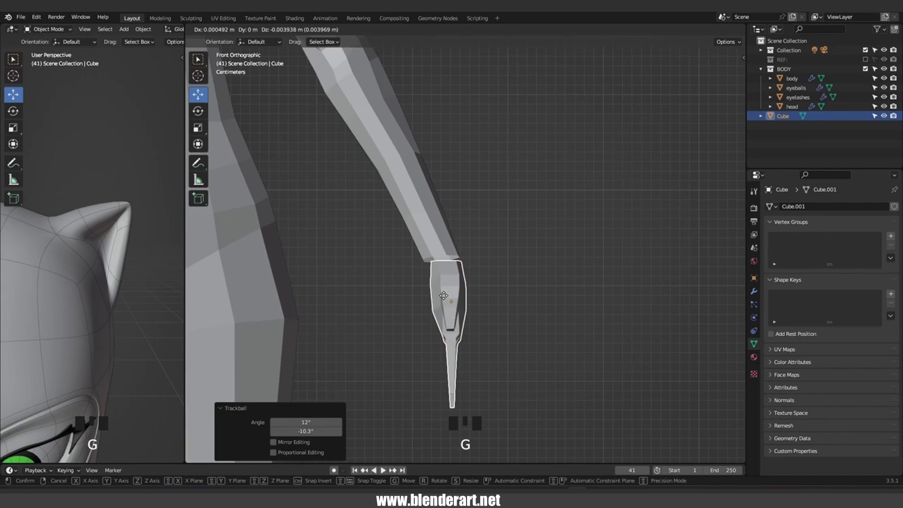
click(487, 298)
key(r)
click(498, 268)
key(g)
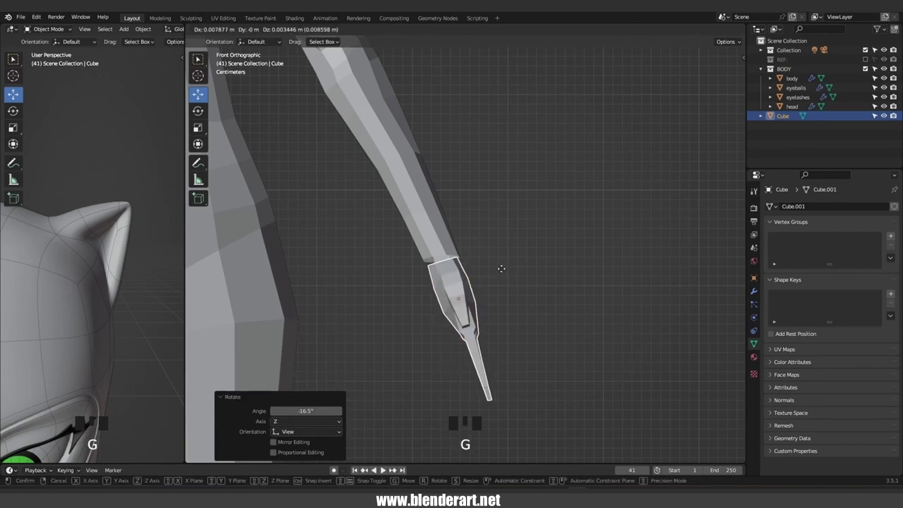
click(501, 269)
click(503, 269)
middle_drag(504, 269, 461, 296)
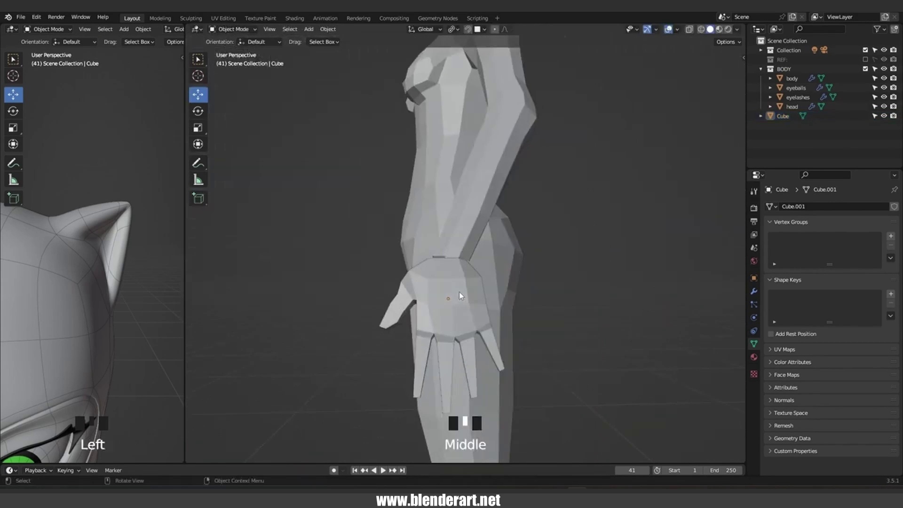
Rotate the hand 16.3° in the right side view and move it to its final wrist position.
key(KP_3)
click(462, 298)
key(r)
click(511, 344)
key(r)
key(r)
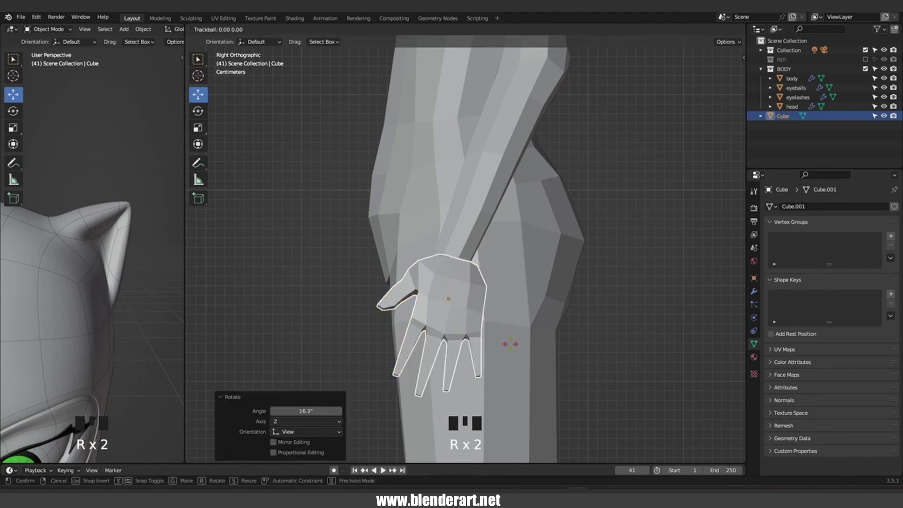
key(g)
click(634, 291)
click(612, 306)
scroll(453, 327, down, 6)
middle_drag(453, 326, 472, 284)
Apply all transforms to the hand mesh.
click(472, 281)
key(ctrl+a)
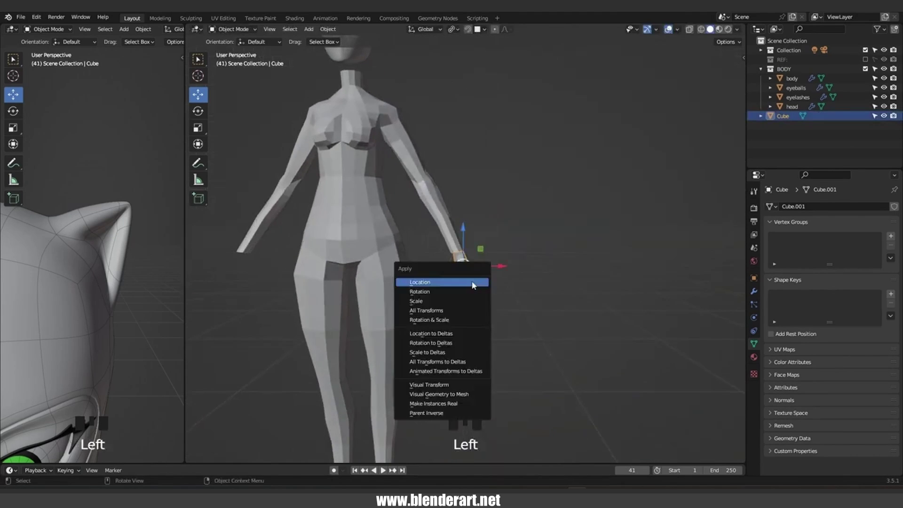
click(465, 311)
Add a Mirror modifier to the hand so a matching hand appears on the other arm.
click(753, 292)
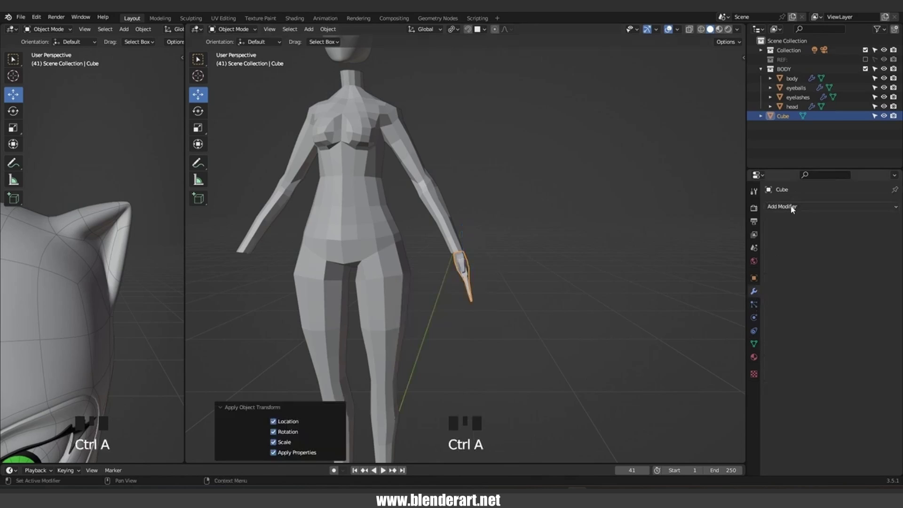
click(785, 206)
click(729, 317)
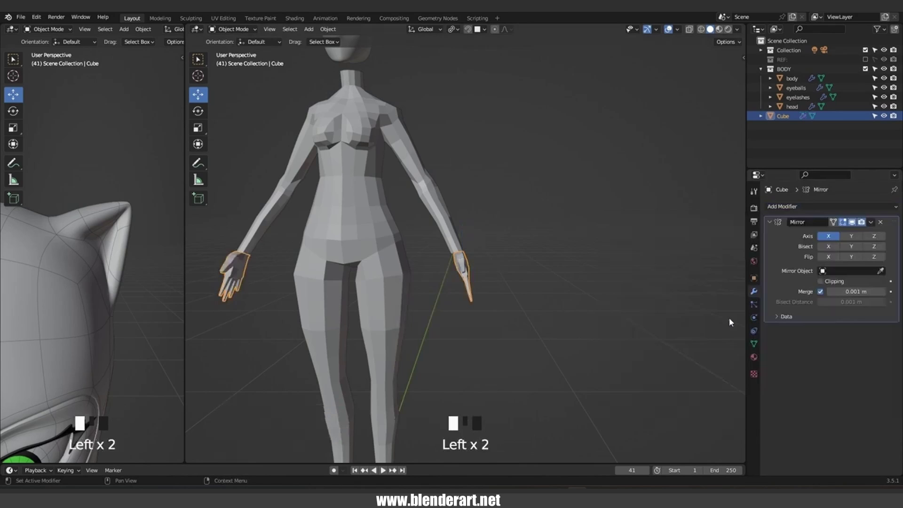
click(604, 317)
middle_drag(605, 317, 447, 277)
scroll(444, 275, up, 5)
click(452, 295)
middle_drag(494, 278, 150, 74)
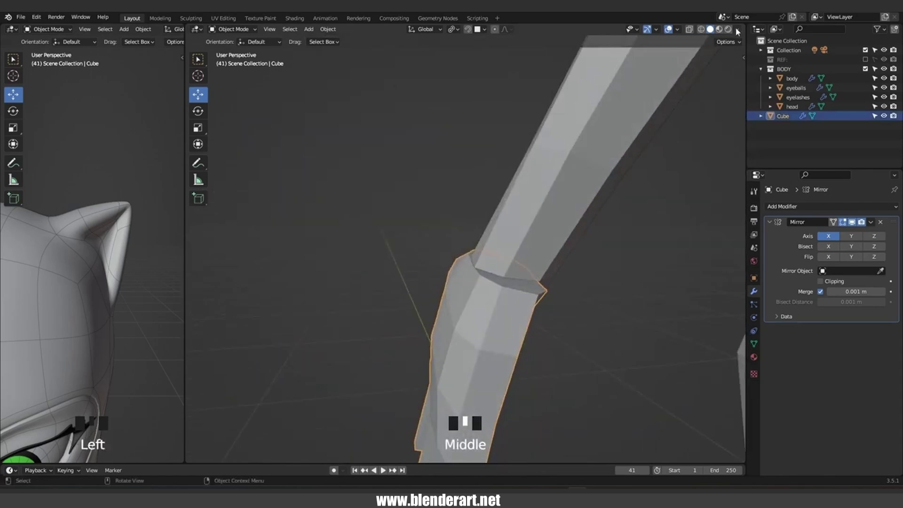
Turn on viewport Statistics and check the hand's 10-vertex wrist opening in vertex mode.
click(678, 31)
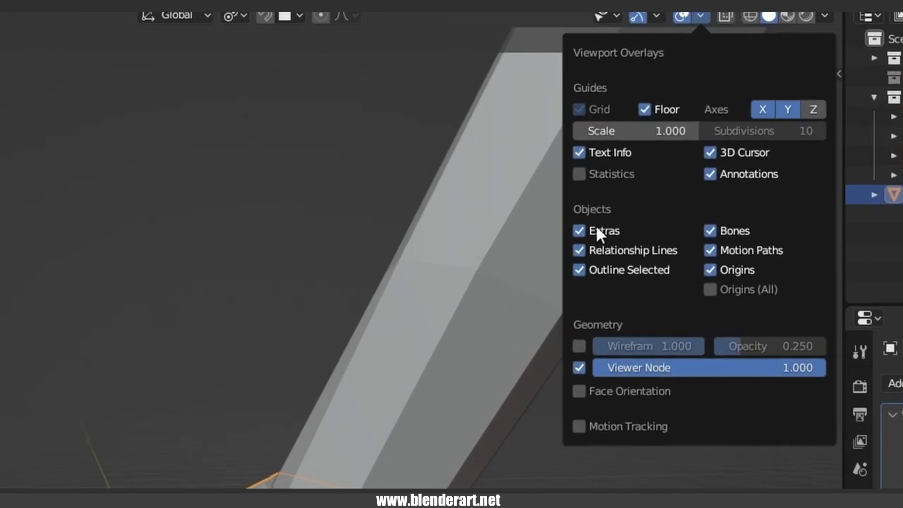
click(619, 106)
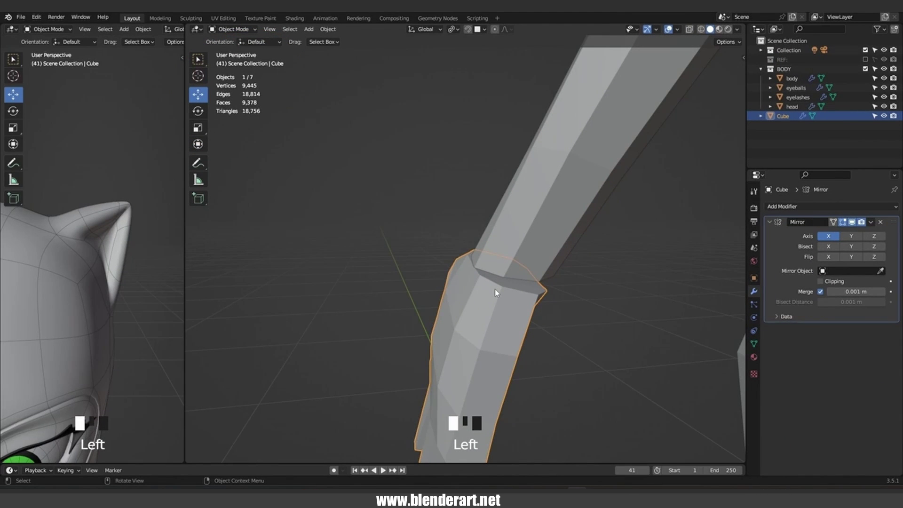
key(Tab)
middle_drag(502, 289, 399, 225)
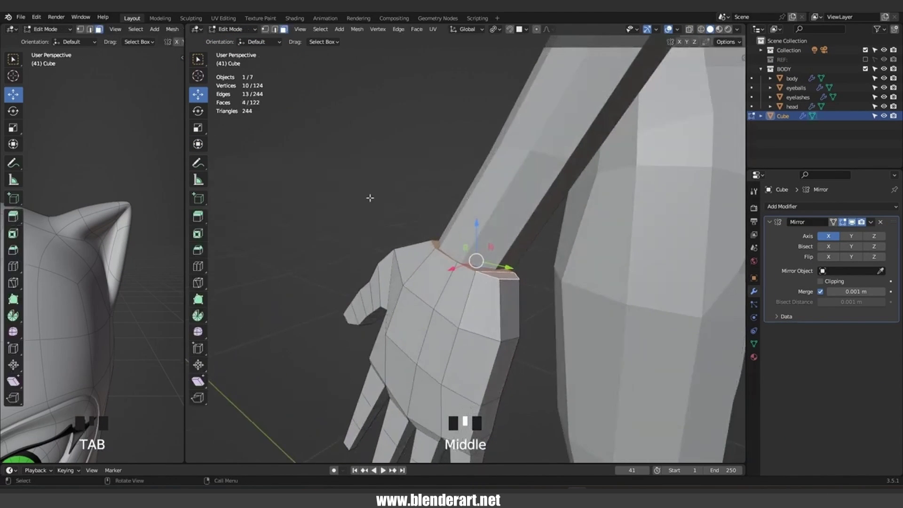
key(1)
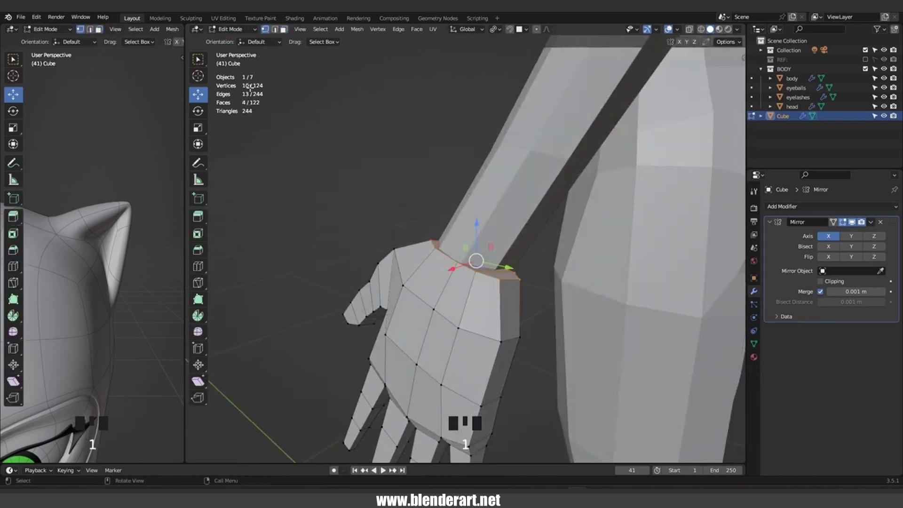
key(Tab)
Check the body's 8-vertex forearm end loop, then reopen the hand mesh in Edit Mode.
click(508, 233)
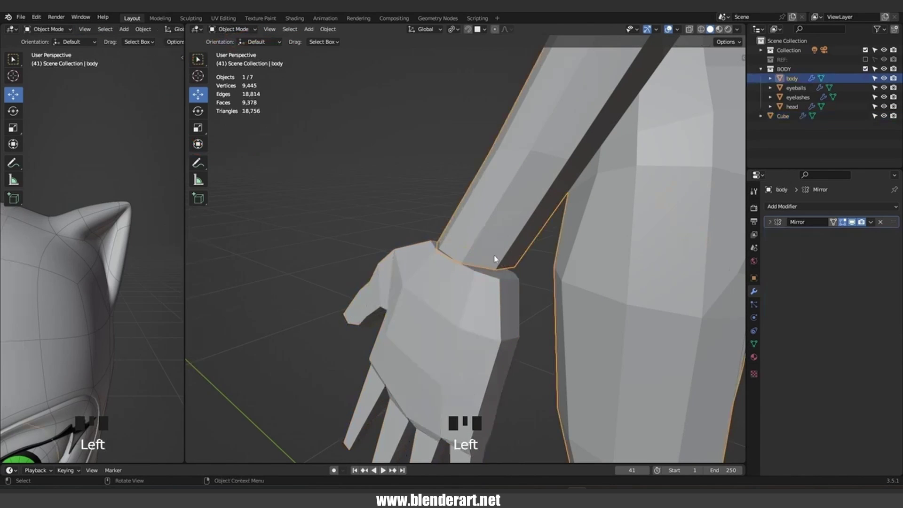
middle_drag(491, 265, 499, 245)
key(Tab)
alt+click(485, 273)
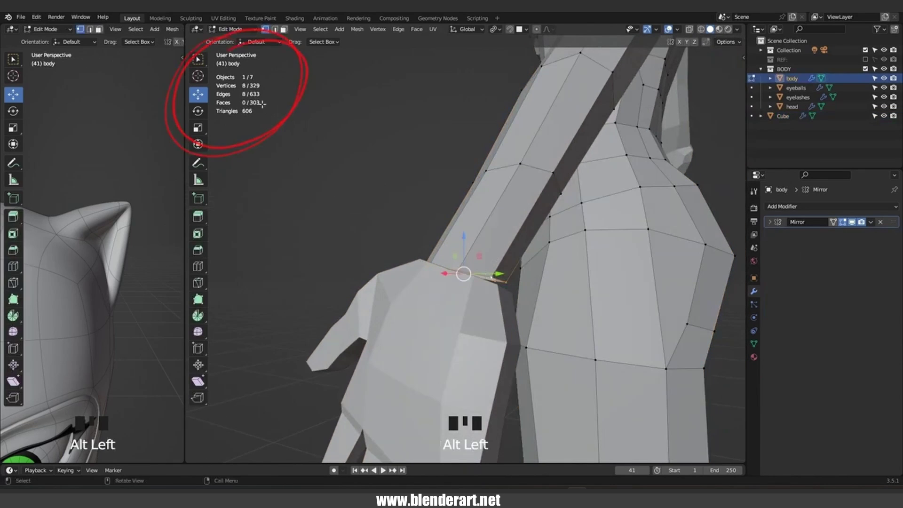
key(Tab)
click(482, 317)
middle_drag(550, 323, 527, 321)
key(Tab)
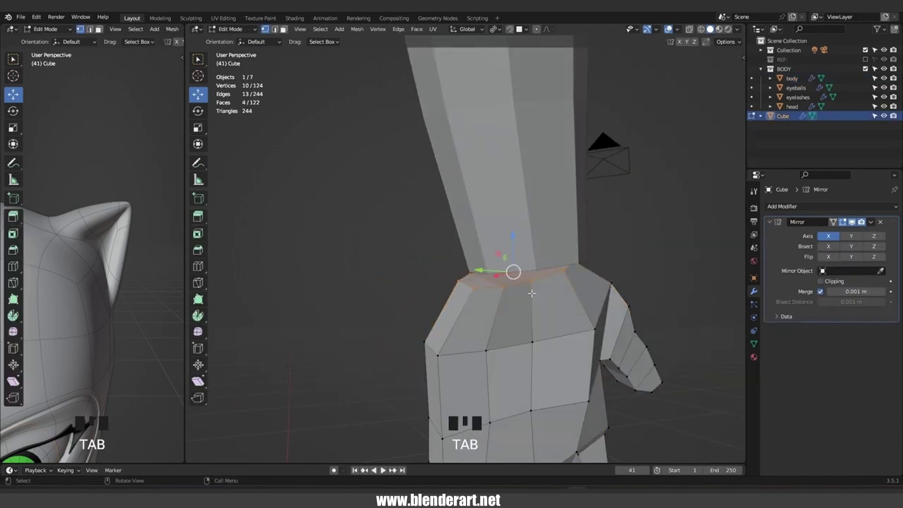
Delete the hand's wrist cap faces, merge the extra rim vertices at center, and select the wrist loop.
key(x)
click(508, 314)
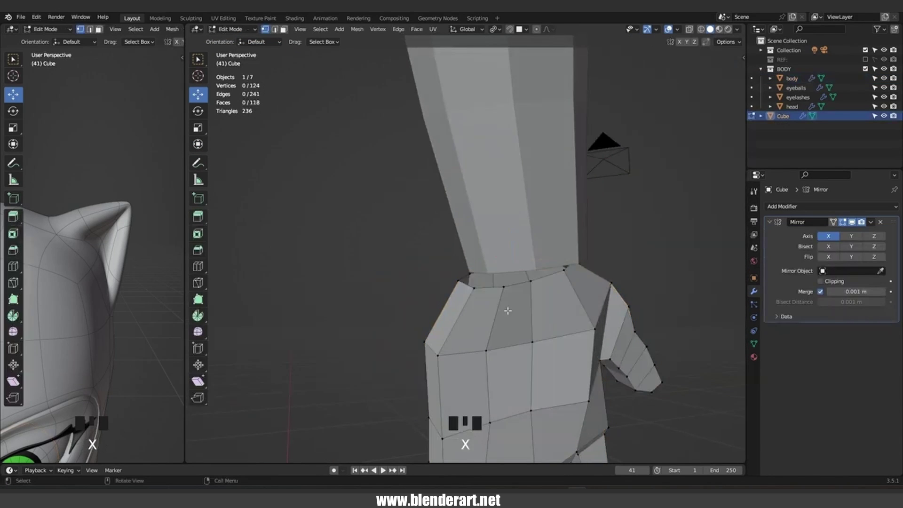
click(564, 270)
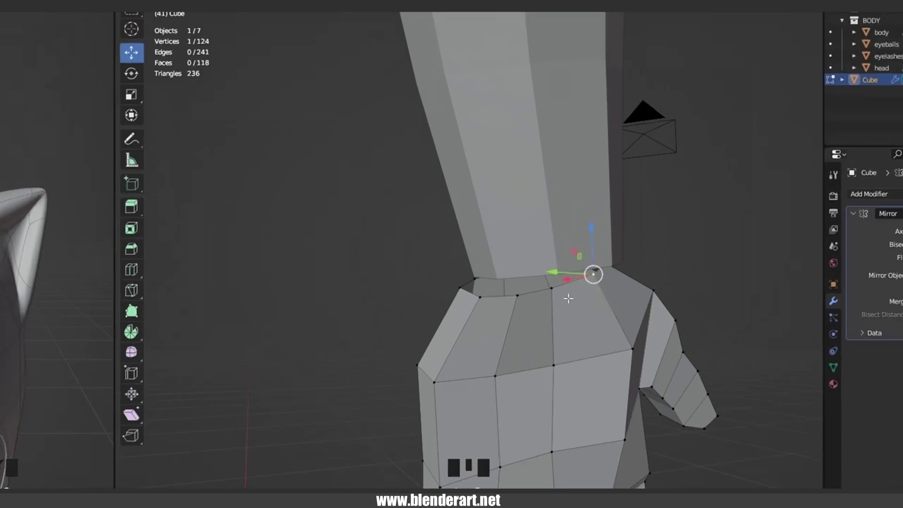
shift+click(532, 290)
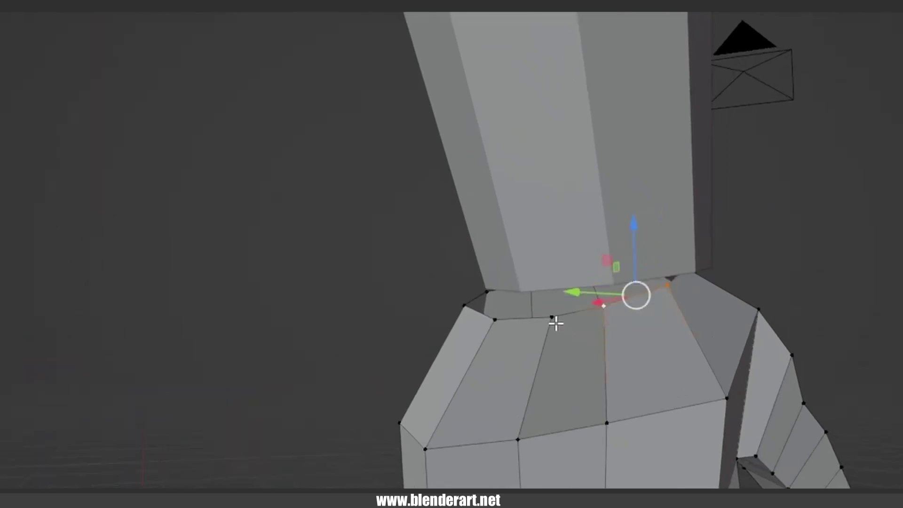
shift+click(554, 321)
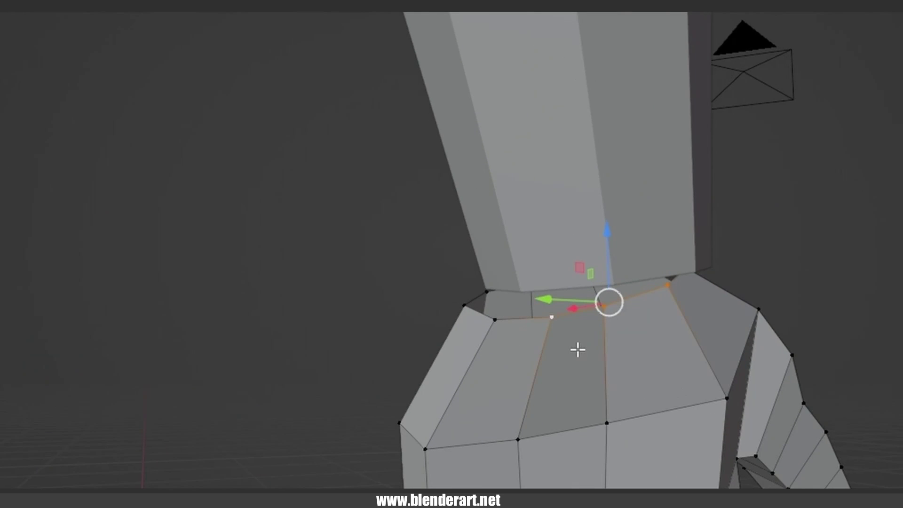
key(m)
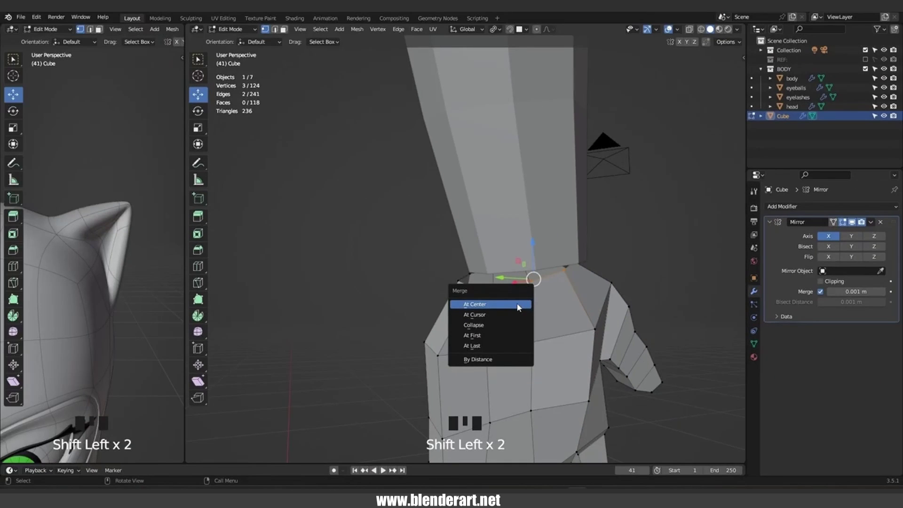
click(519, 304)
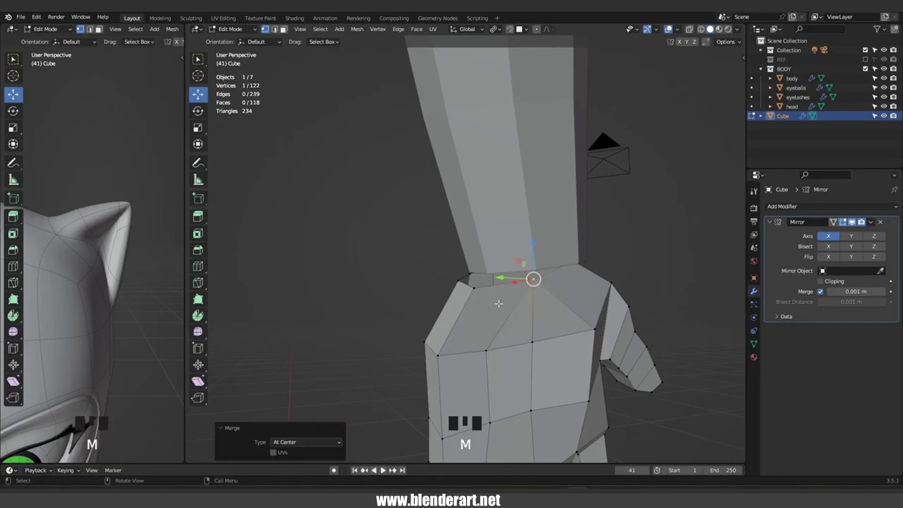
alt+click(496, 292)
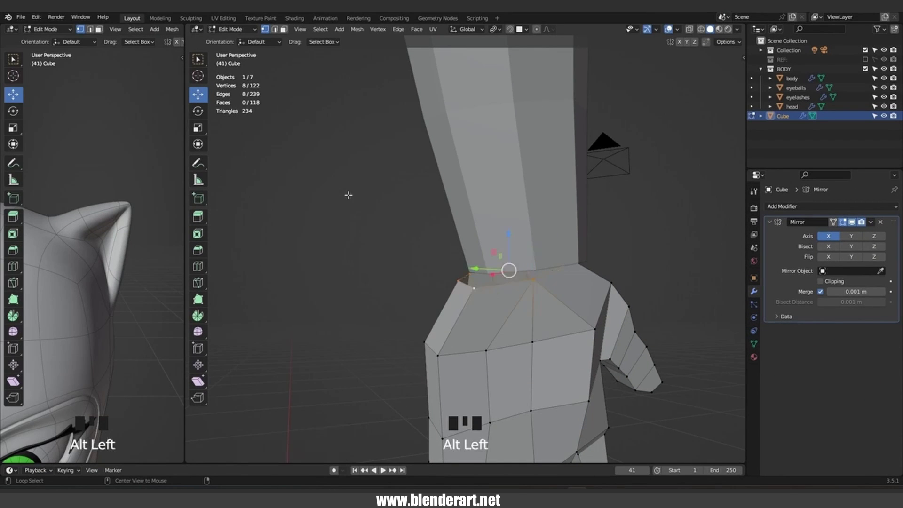
Move and rotate the arm's wrist loop by -9.69° to line it up with the hand.
key(g)
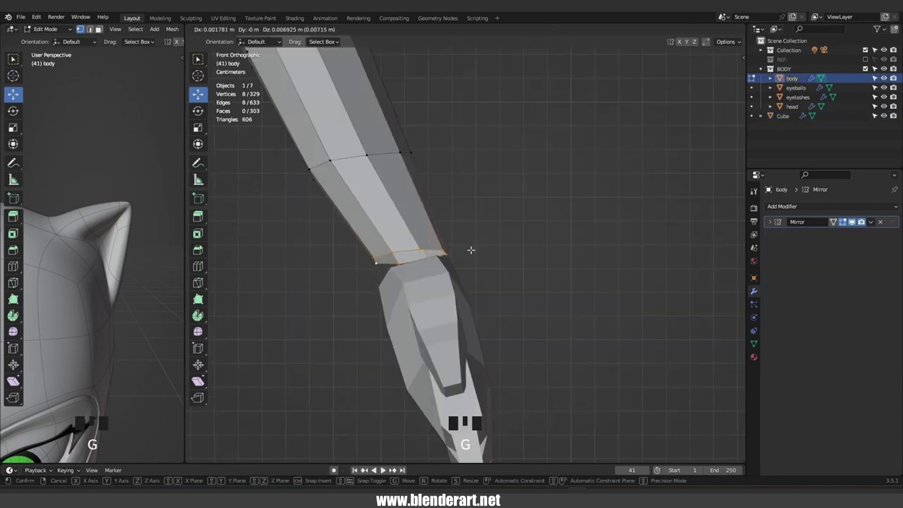
click(471, 250)
key(r)
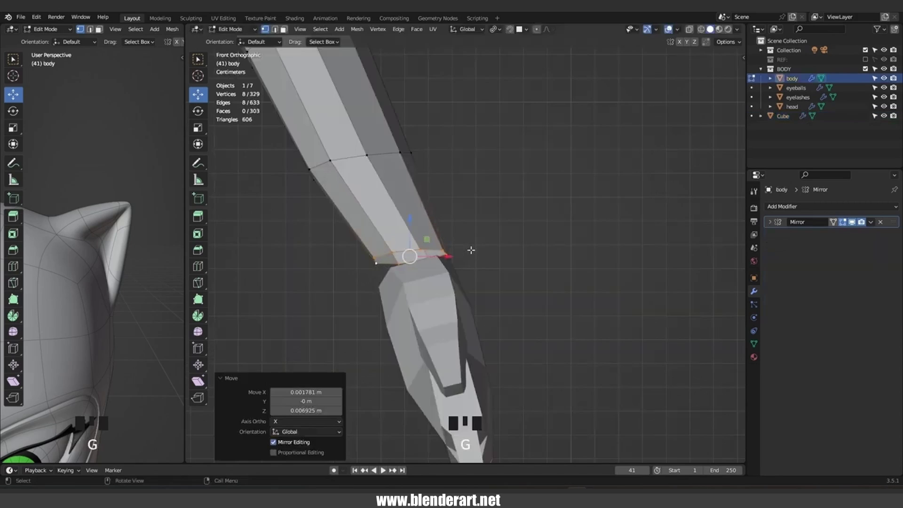
click(473, 236)
key(g)
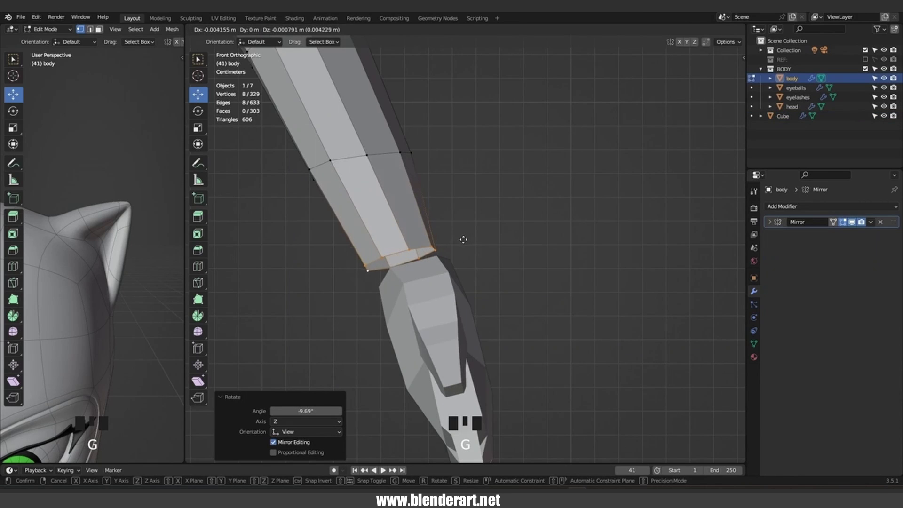
click(463, 239)
In Object Mode, select the hand and the body and join them with Ctrl+J.
key(Tab)
click(433, 303)
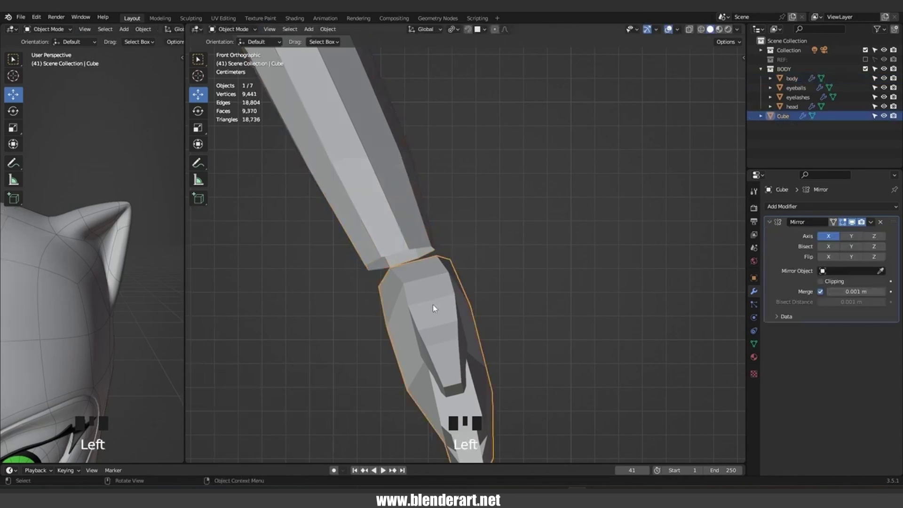
scroll(471, 287, down, 3)
click(496, 269)
scroll(496, 269, down, 7)
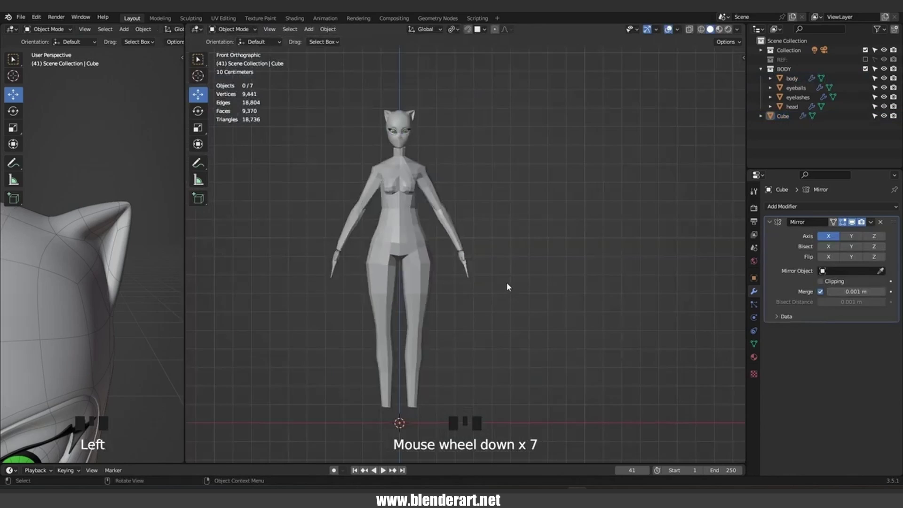
scroll(470, 249, up, 11)
middle_drag(471, 249, 409, 311)
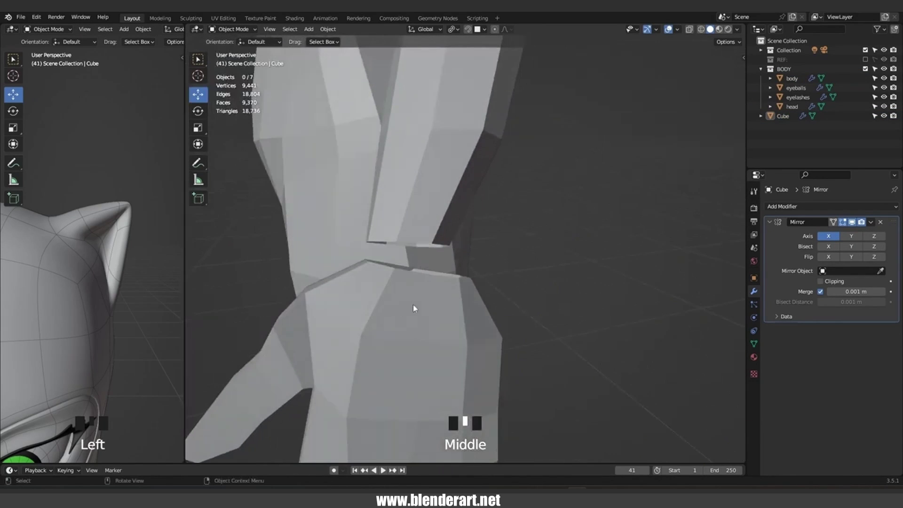
click(409, 310)
scroll(446, 204, down, 5)
shift+click(447, 203)
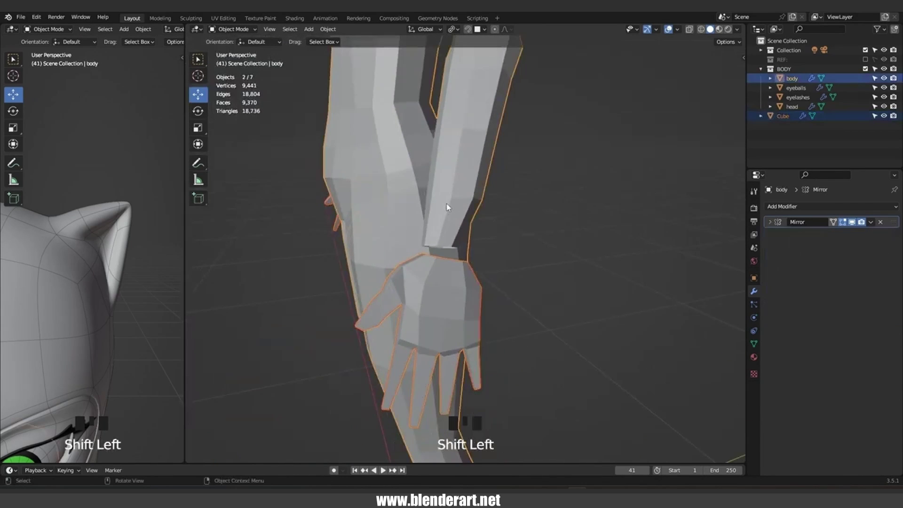
key(ctrl+j)
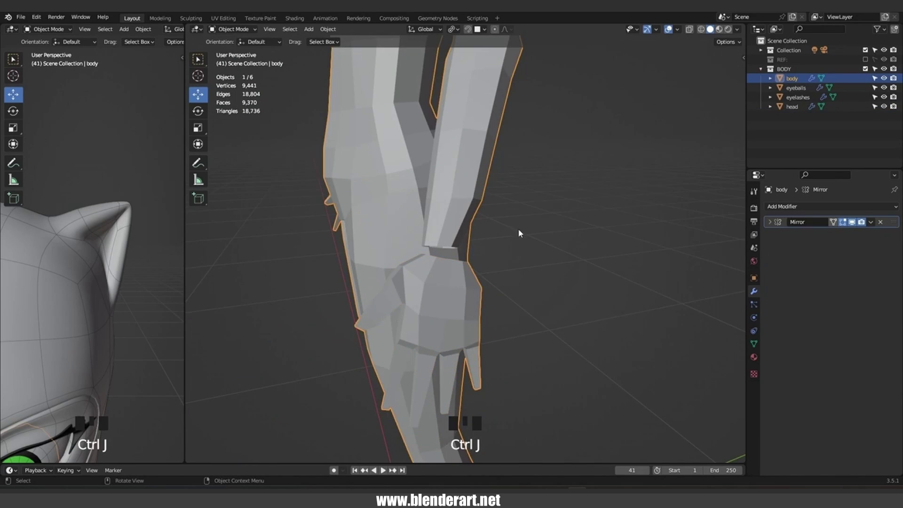
Return to Edit Mode on the body and select the arm's bottom wrist loop.
middle_drag(518, 228, 543, 227)
click(544, 227)
scroll(455, 291, up, 11)
click(454, 288)
key(Tab)
scroll(454, 289, up, 3)
middle_drag(453, 289, 437, 256)
alt+click(403, 242)
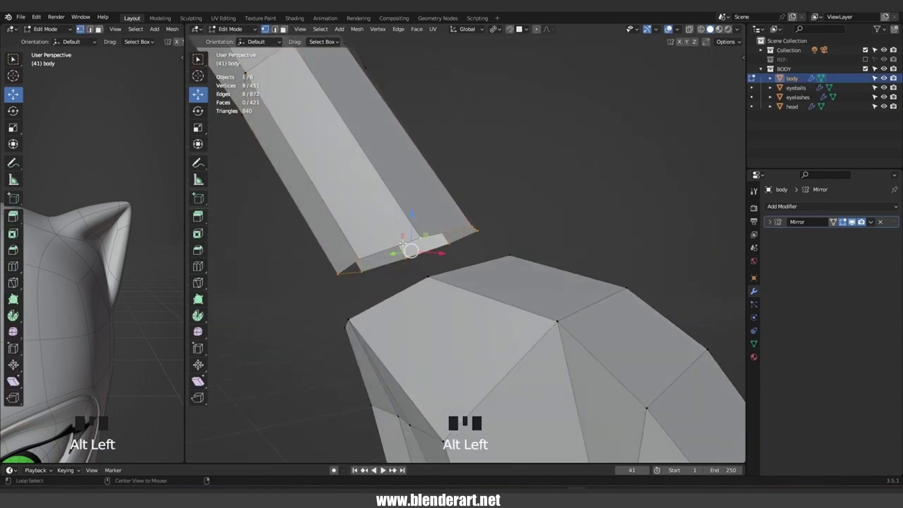
Bridge the arm's wrist loop to the hand's wrist loop with Bridge Edge Loops.
alt+shift+click(457, 275)
scroll(457, 273, down, 5)
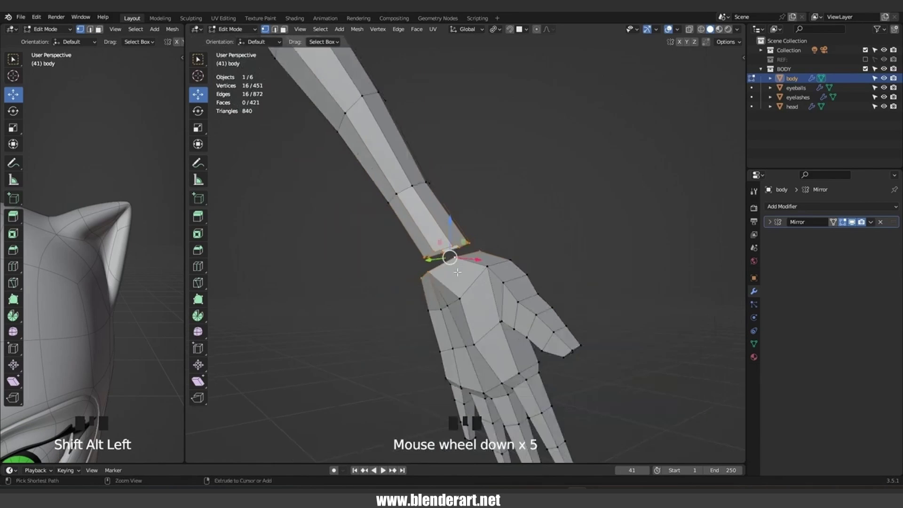
key(ctrl+e)
click(449, 265)
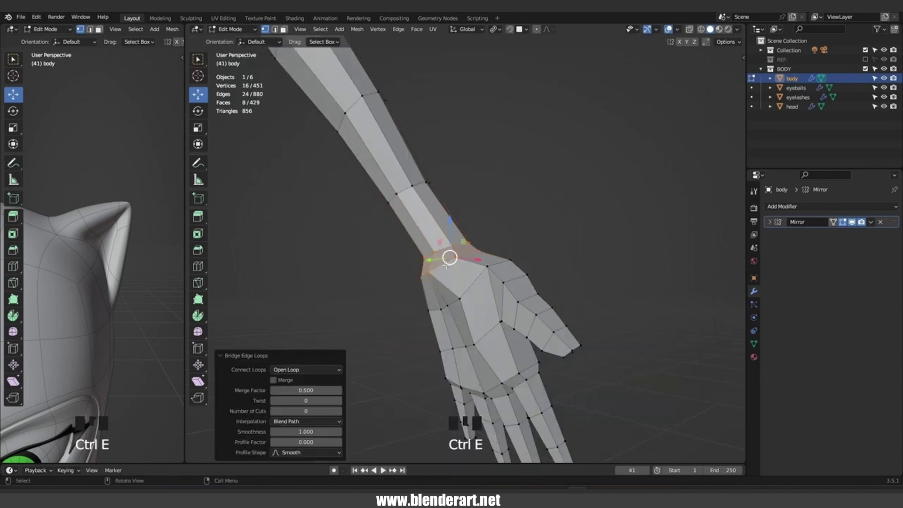
In right orthographic view, select a wrist edge loop to delete it.
middle_drag(526, 225, 370, 263)
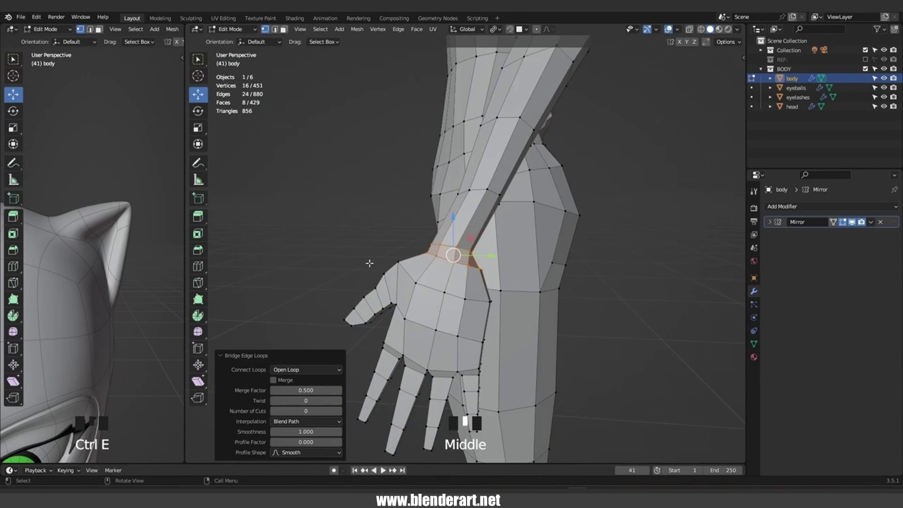
key(KP_3)
scroll(406, 268, up, 4)
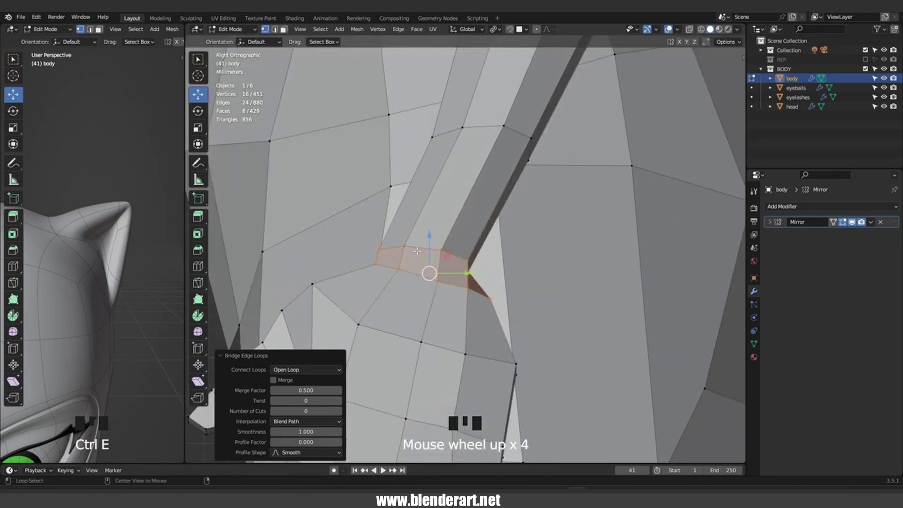
alt+click(417, 250)
key(x)
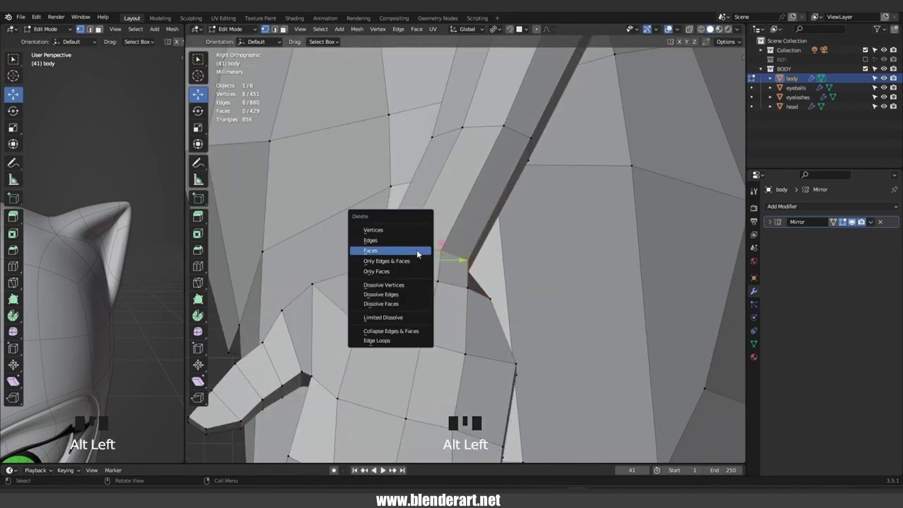